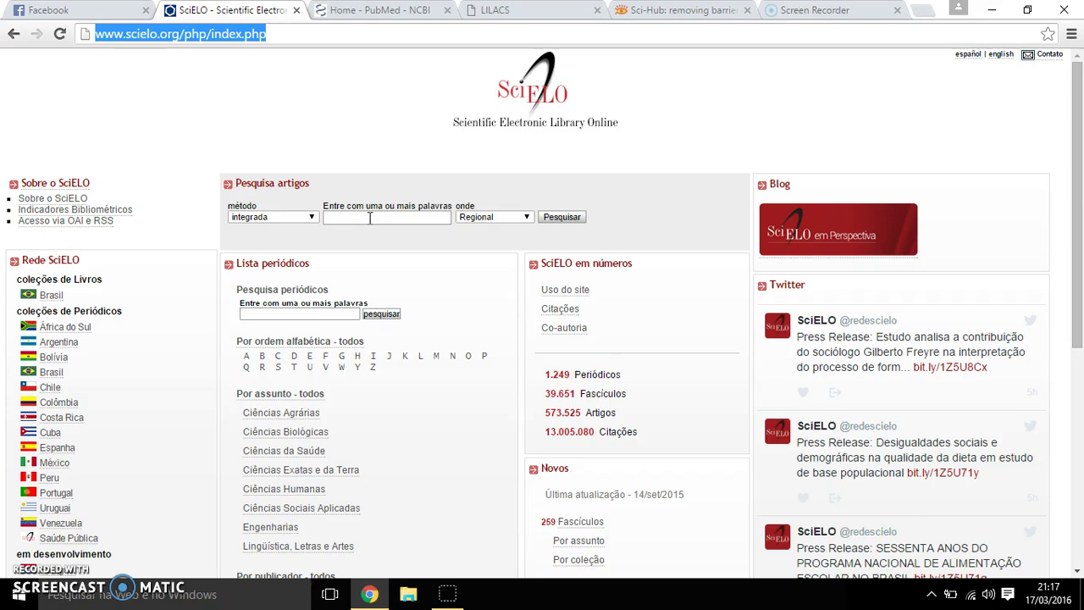
Step: Enter the article search expression "Memória And Emoção or Emoções"
left_click(371, 218)
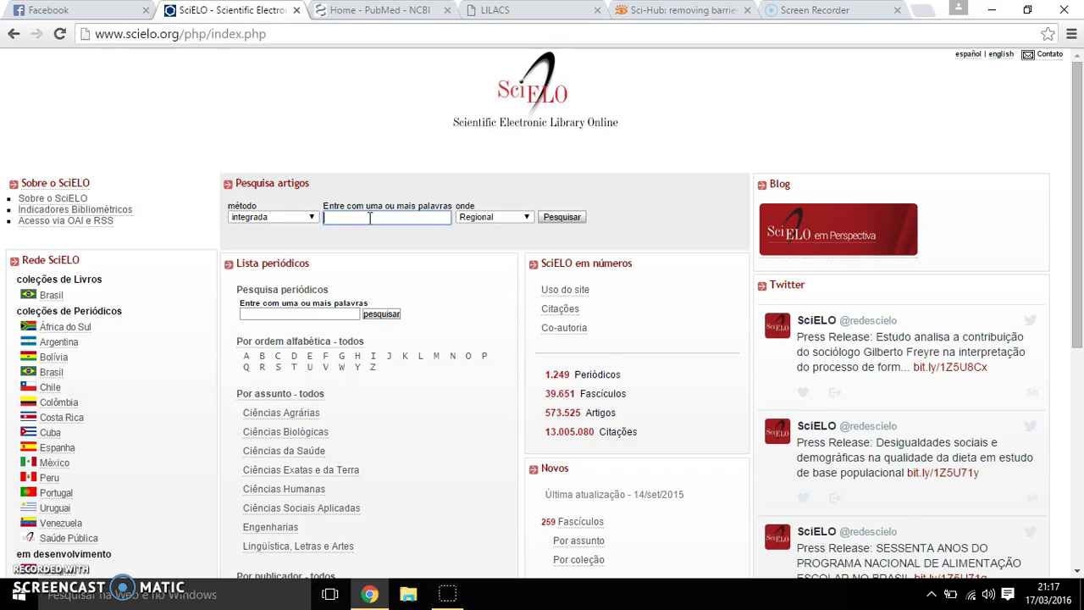
type("Medi")
key("BackSpace")
key("BackSpace")
key("BackSpace")
type("emo")
type("ória")
type(" An")
type("d Em")
type("oção")
type(" or ")
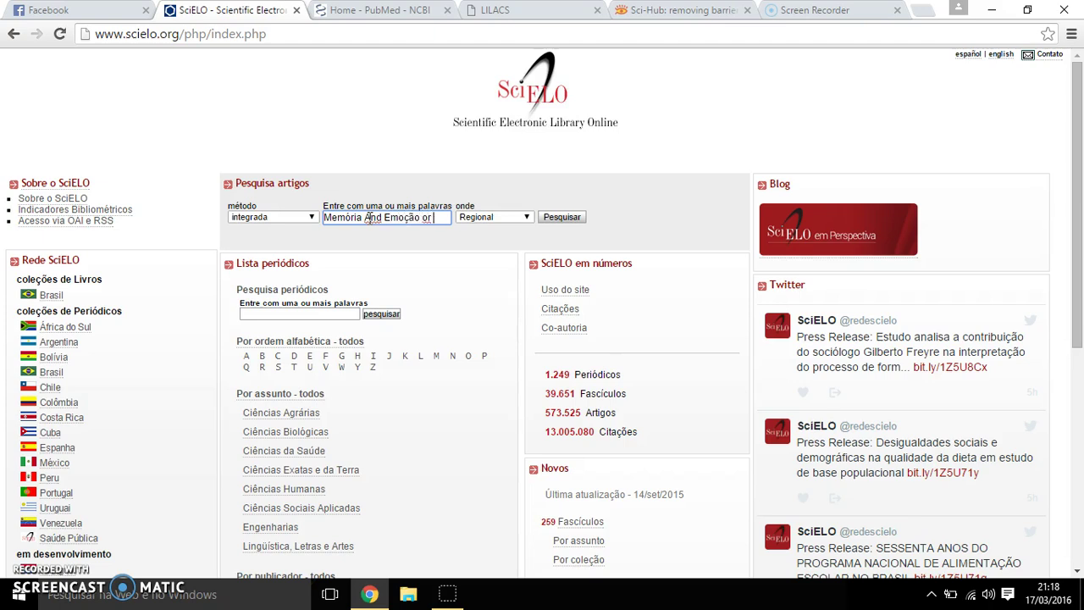
type("Emotions")
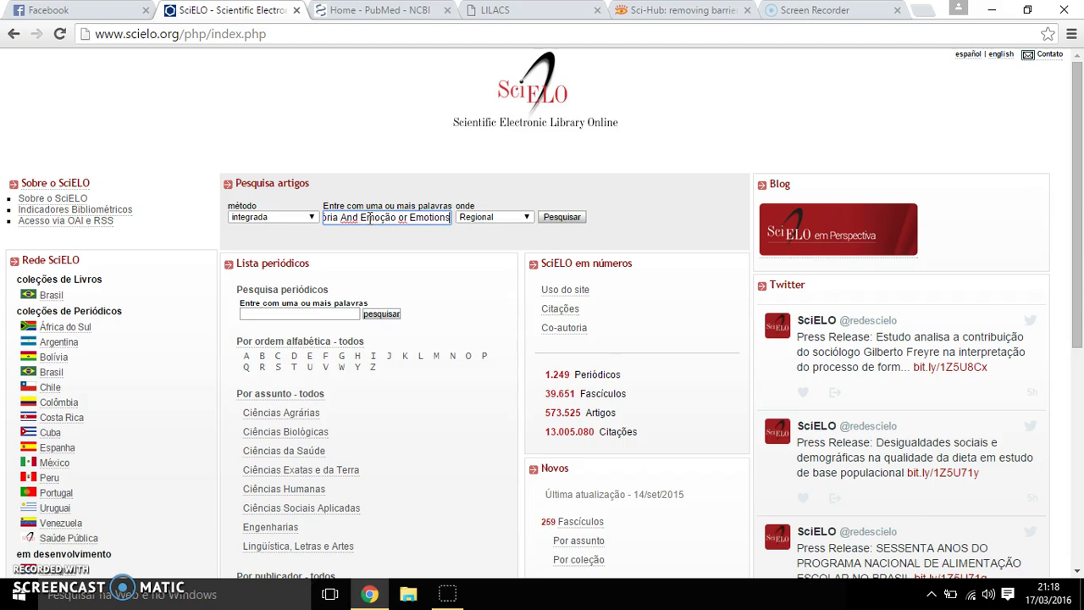
key("BackSpace")
key("BackSpace")
key("BackSpace")
key("BackSpace")
key("BackSpace")
type("ções")
Step: Change the Boolean operators in the article search expression to uppercase AND and OR
left_click(364, 218)
key("BackSpace")
key("BackSpace")
key("BackSpace")
type("ND")
left_click(419, 218)
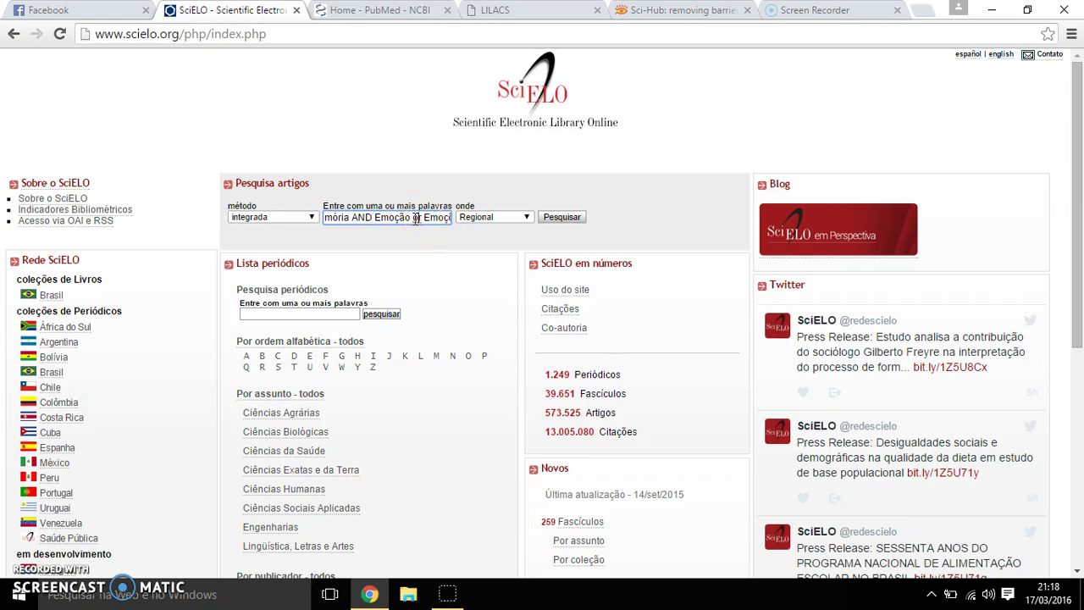
key("BackSpace")
key("BackSpace")
type("OR")
key("Home")
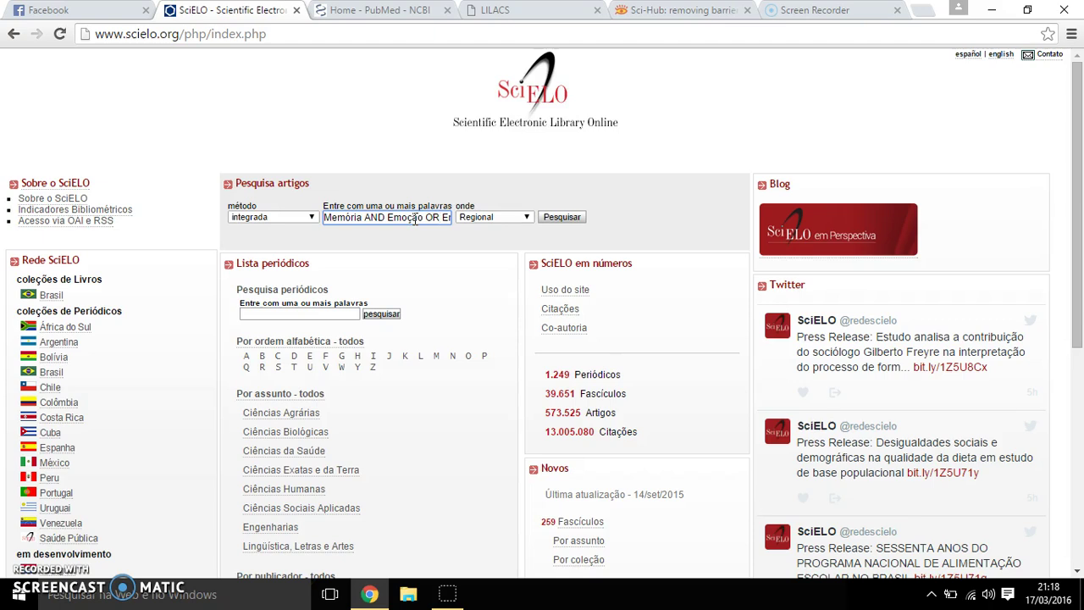
Step: Run the article search with the integrada method and the Regional scope
left_click_drag(371, 217, 368, 217)
double_click(367, 218)
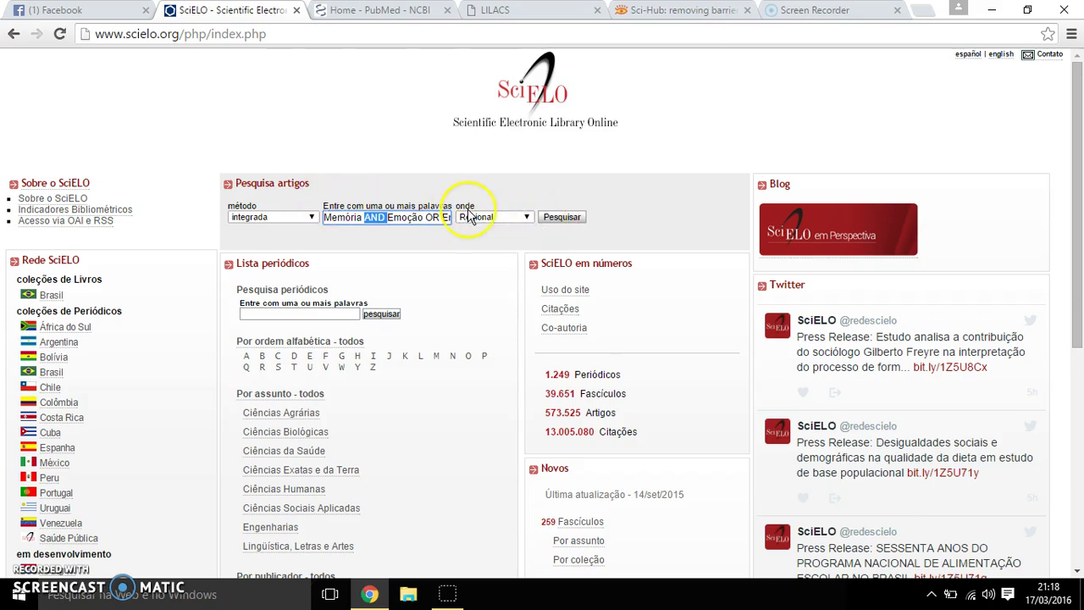
left_click(303, 221)
left_click(279, 227)
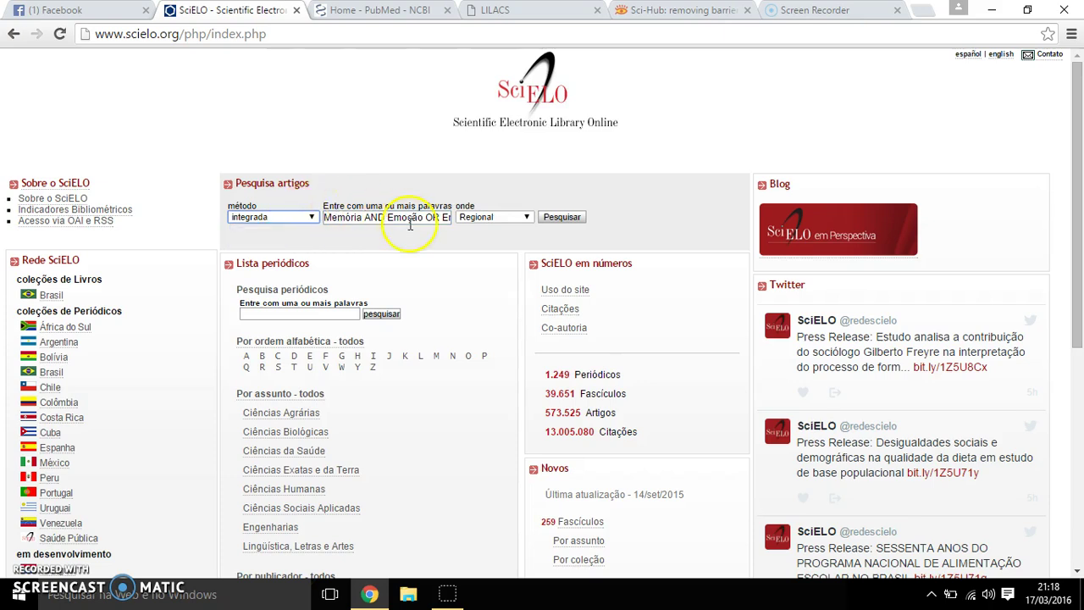
left_click(566, 220)
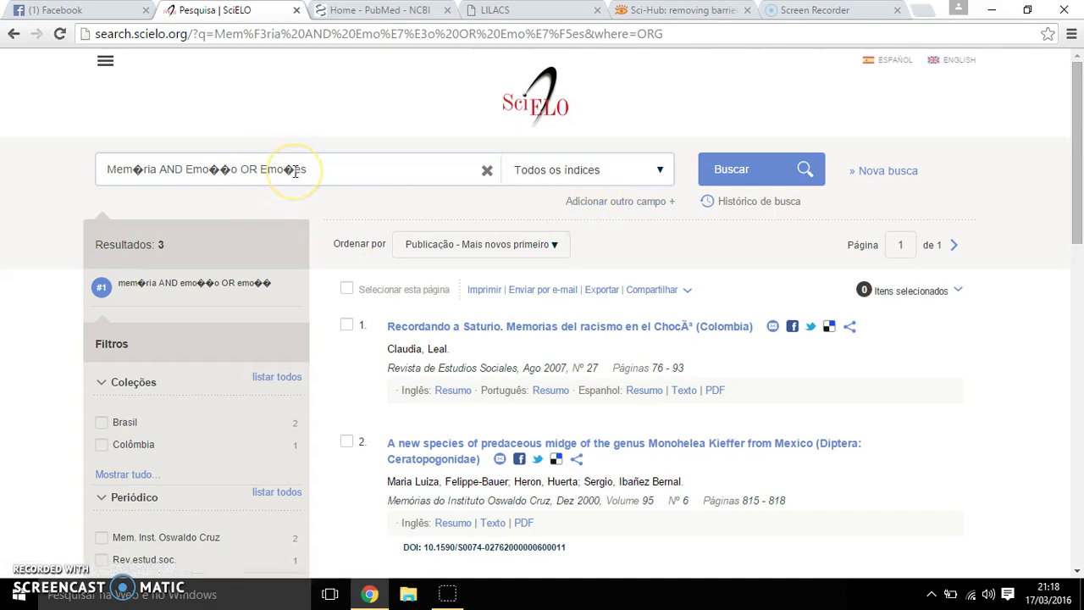
Step: Add another search field and replace the expression in the first field with "Memoria"
left_click(625, 206)
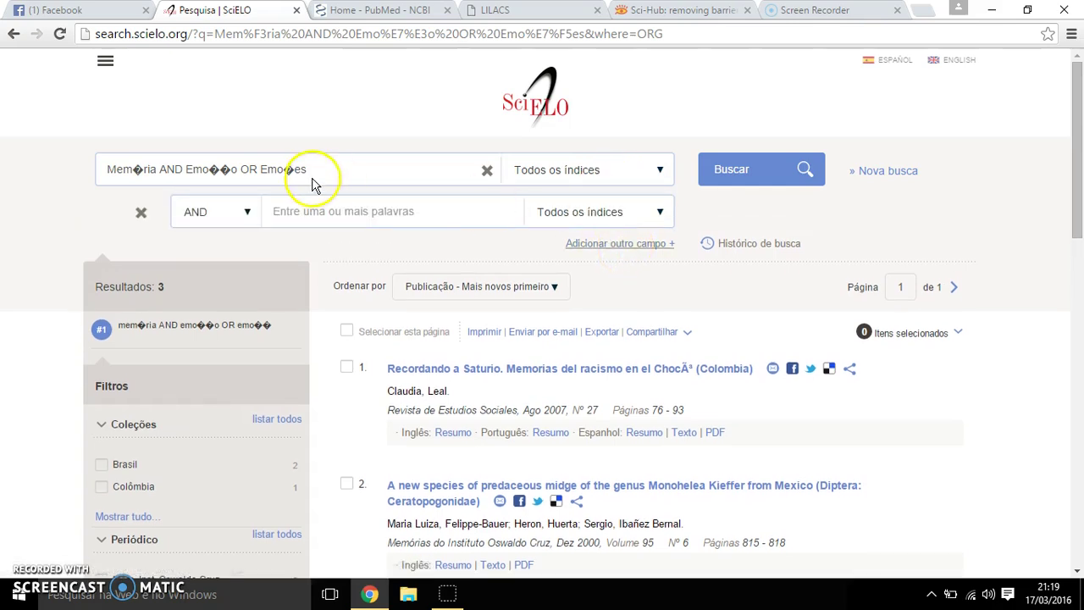
left_click(485, 171)
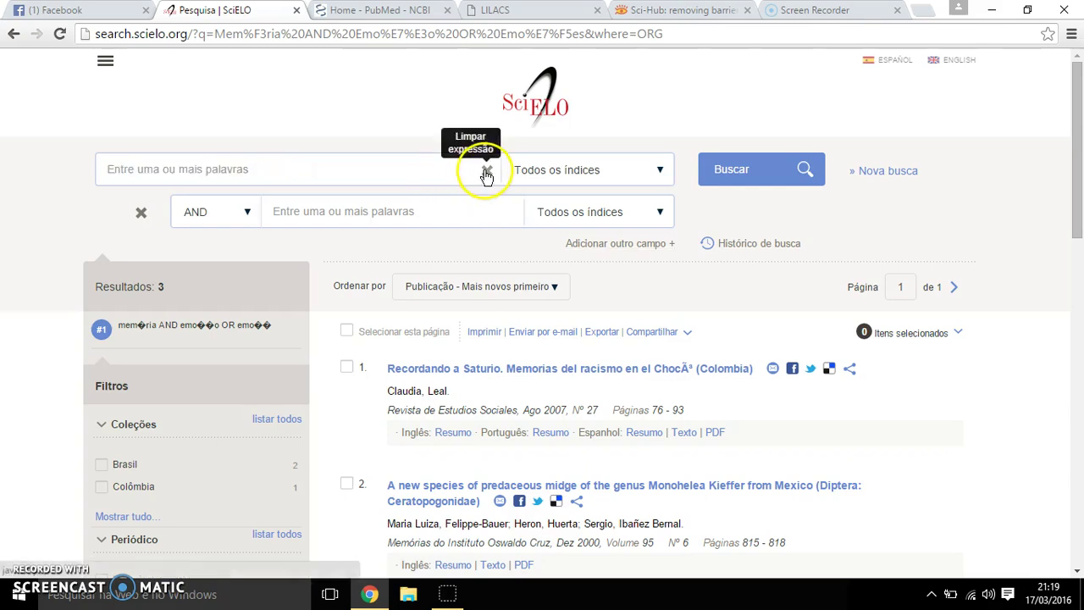
type("mE")
key("BackSpace")
type("E")
key("BackSpace")
key("BackSpace")
type("M")
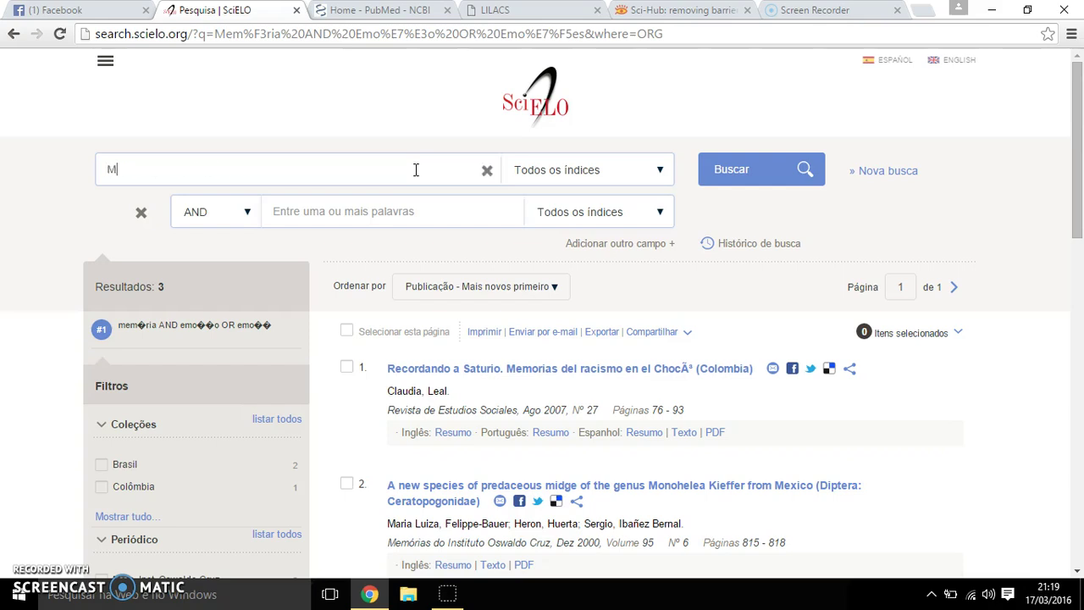
type("emoria")
Step: Enter "emoção" in the AND field and add an OR field containing "emoções"
left_click(362, 211)
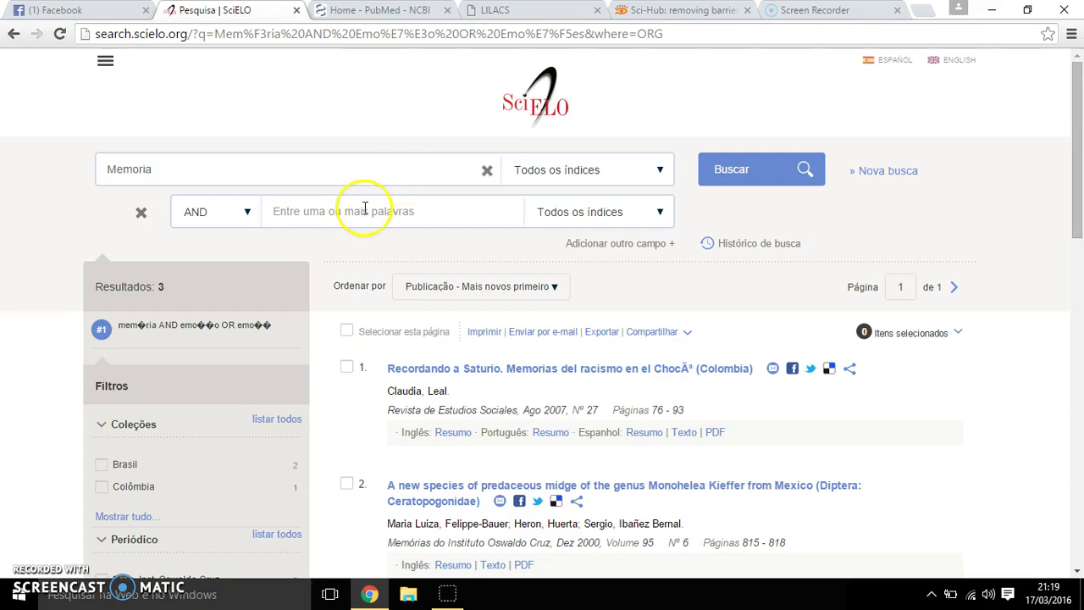
type("emoção")
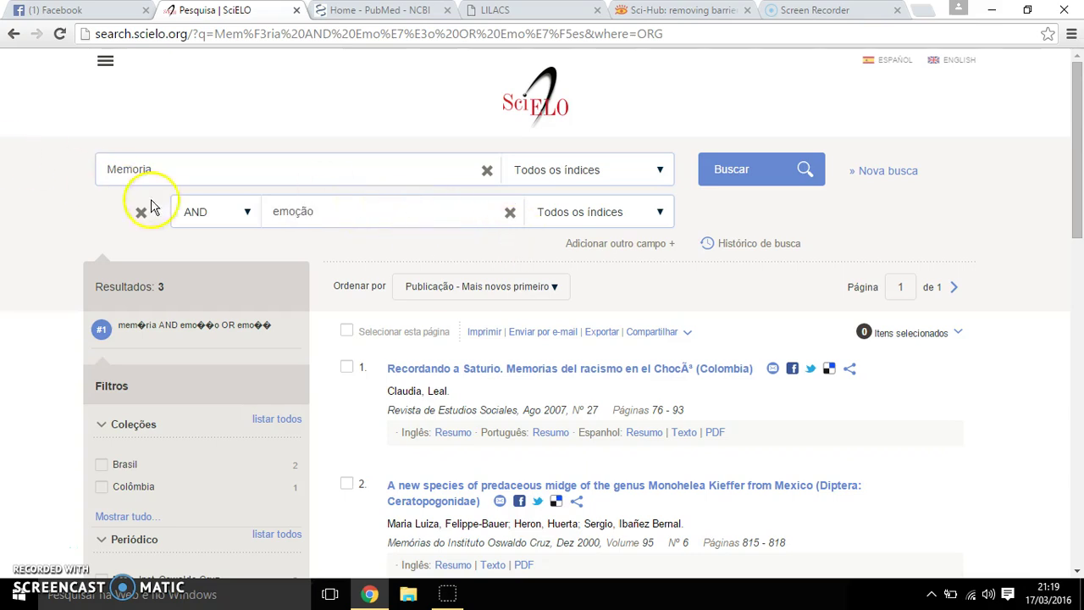
left_click(617, 243)
left_click(234, 253)
left_click(219, 289)
left_click(327, 251)
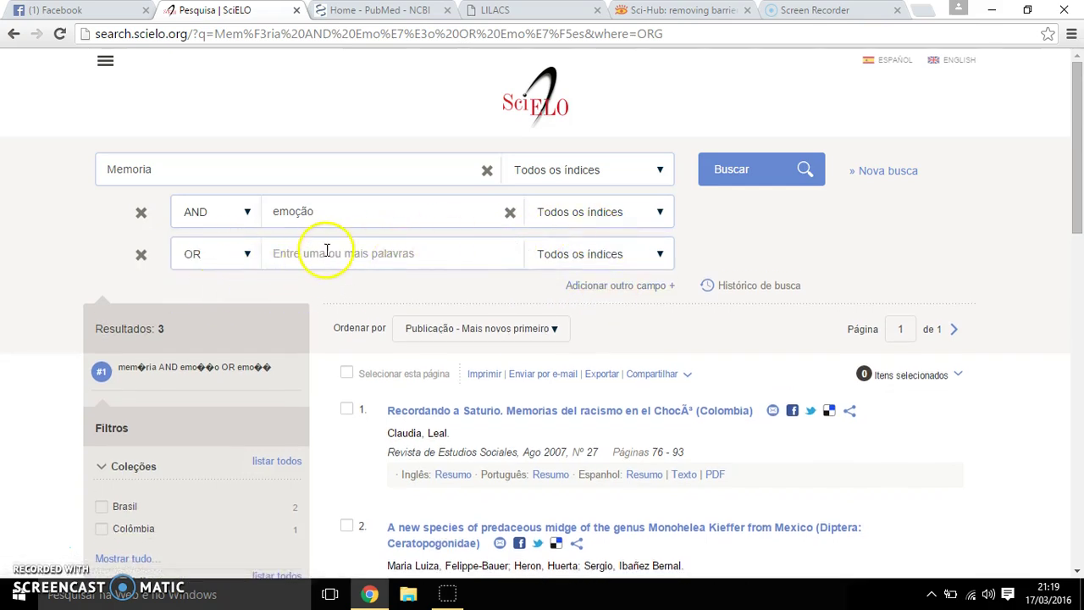
type("emoções")
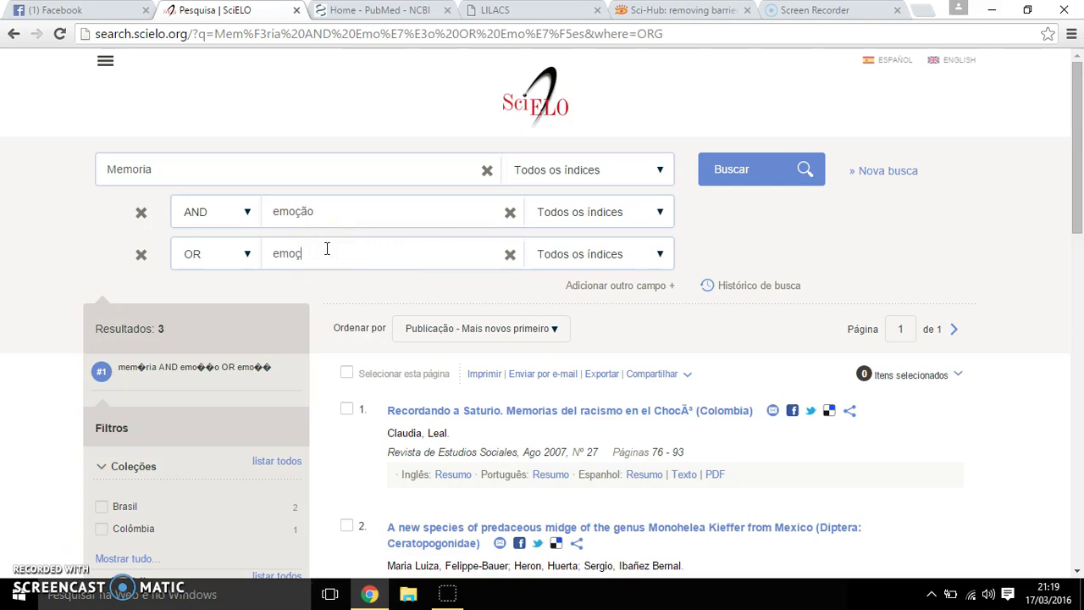
Step: Restrict all three search terms to the Resumo index and run the search
left_click(637, 167)
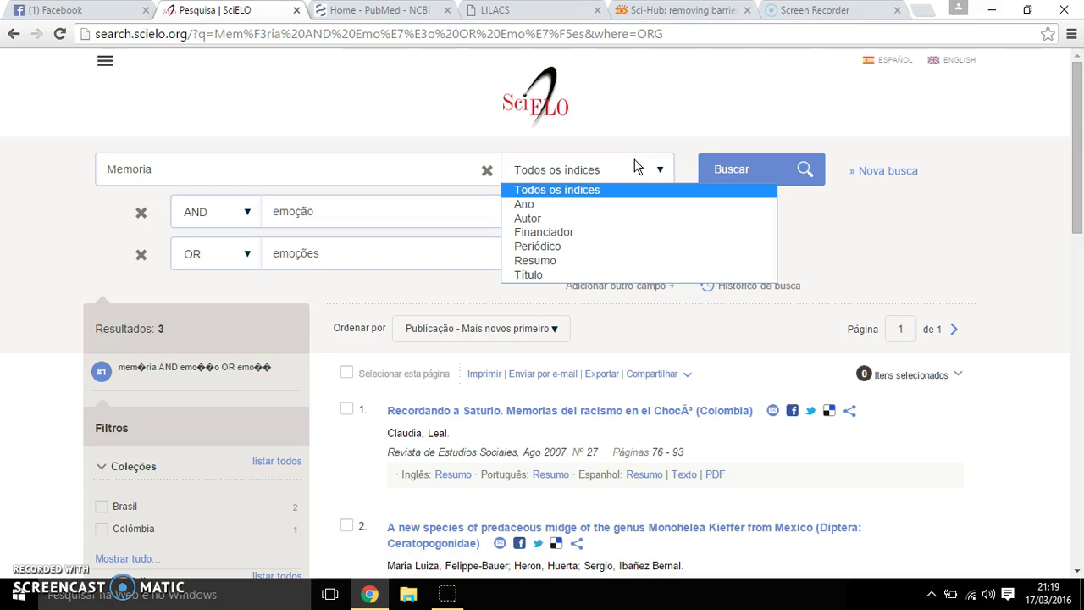
left_click(589, 247)
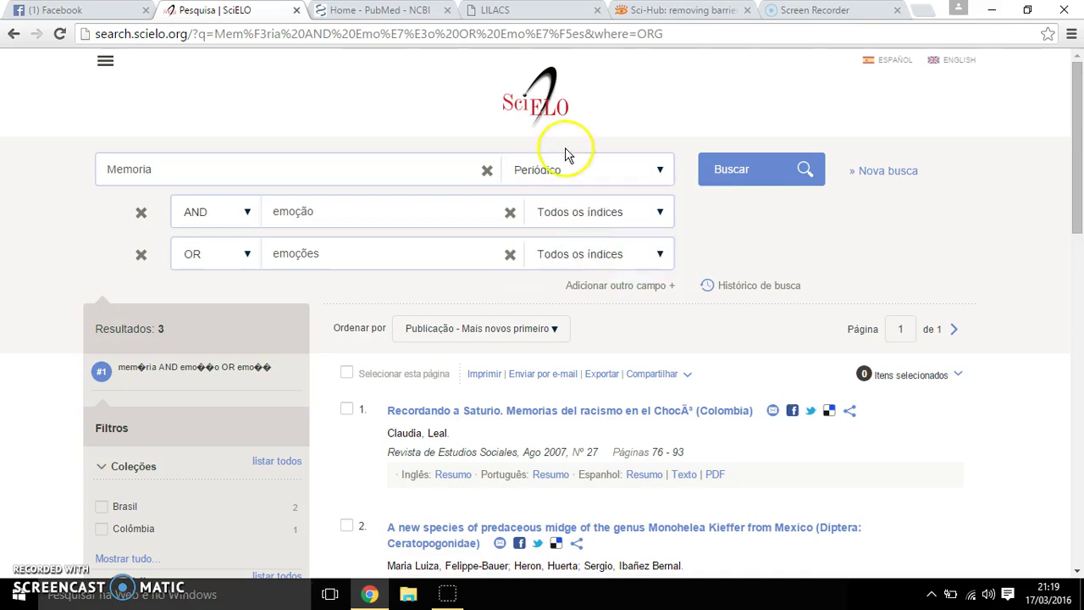
left_click(569, 169)
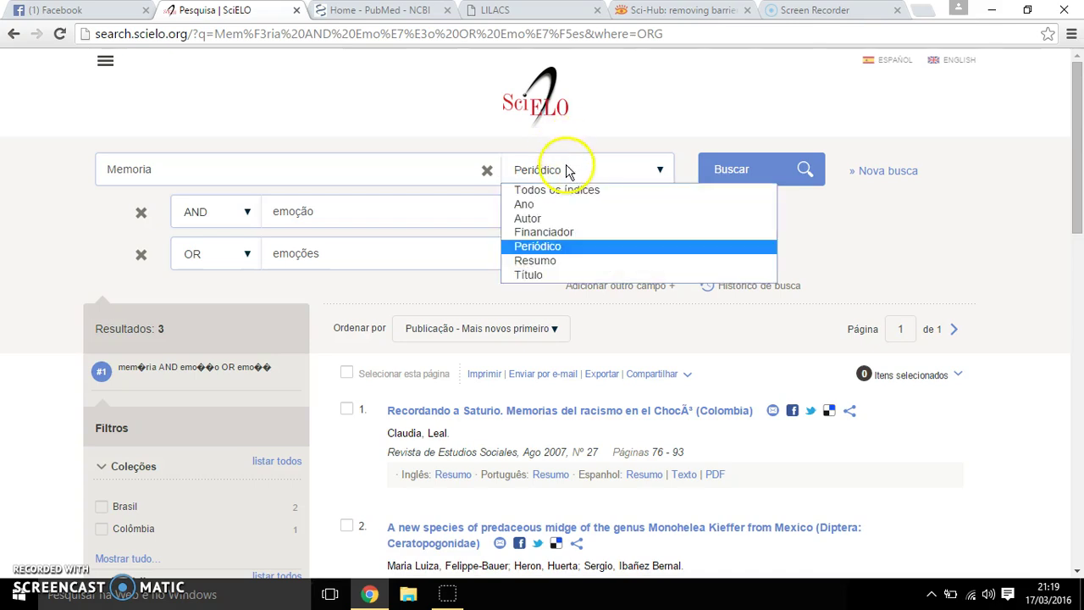
left_click(546, 260)
left_click(560, 219)
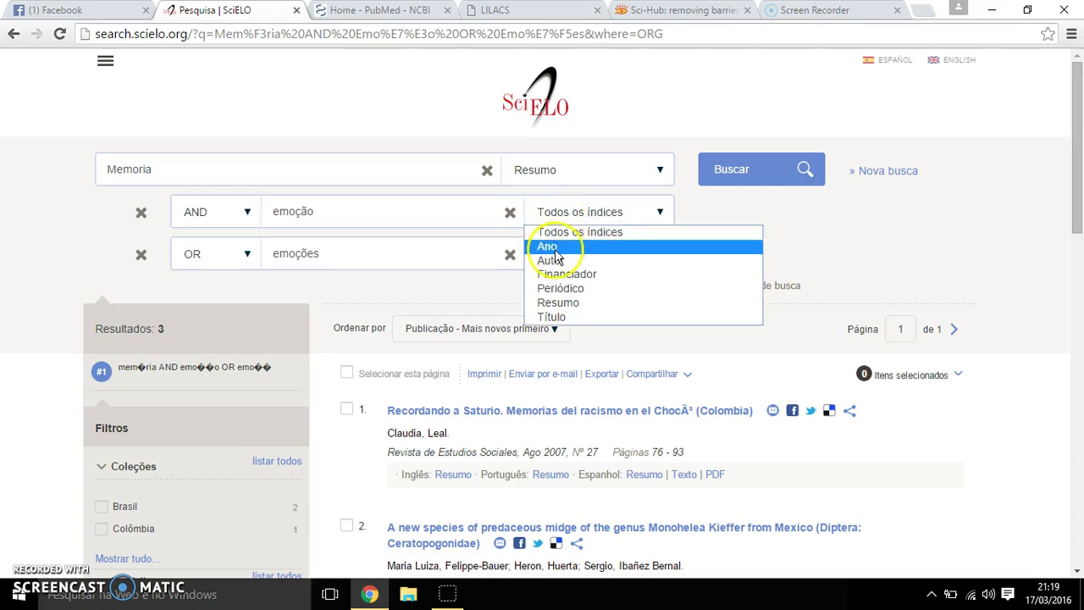
left_click(558, 305)
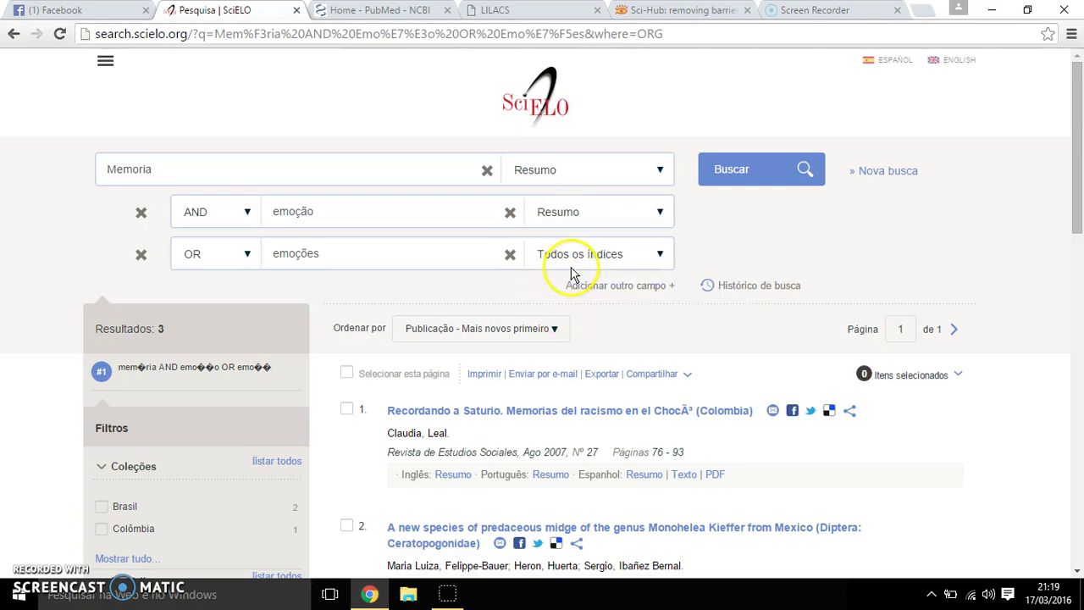
left_click(581, 256)
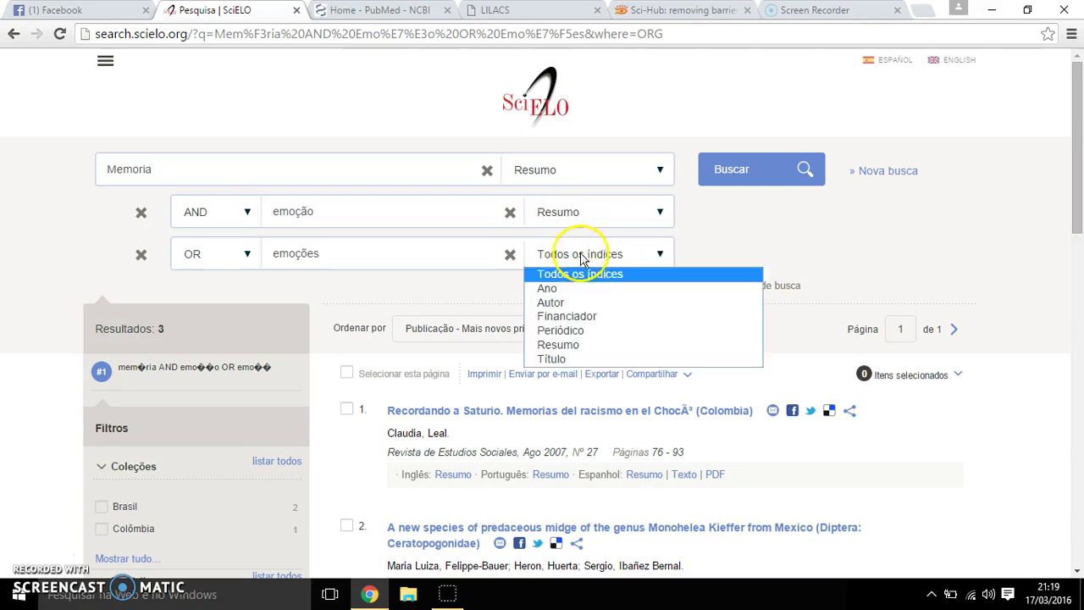
left_click(572, 344)
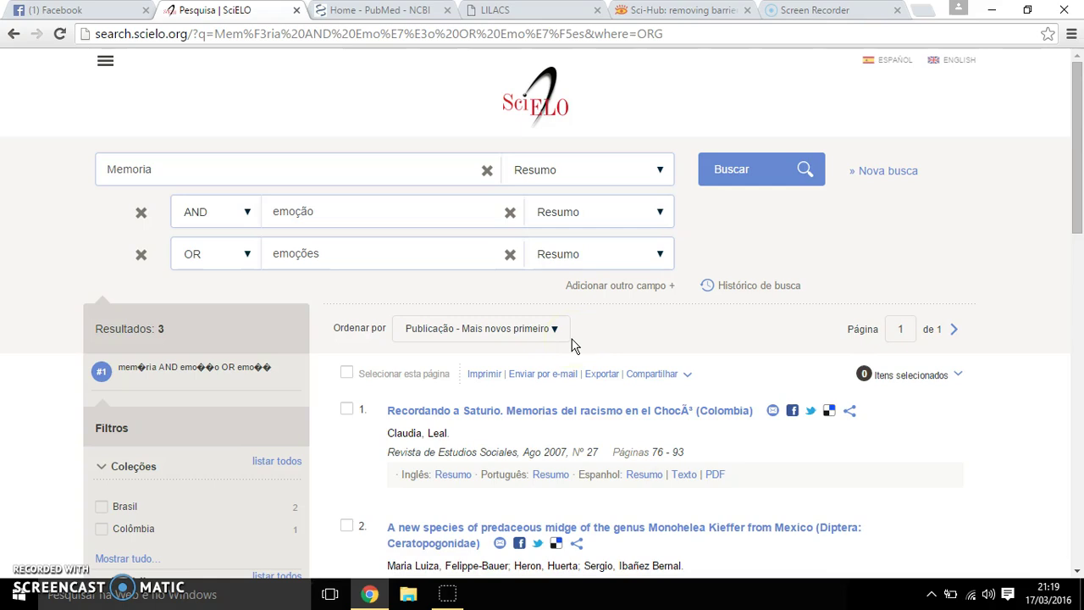
left_click(731, 176)
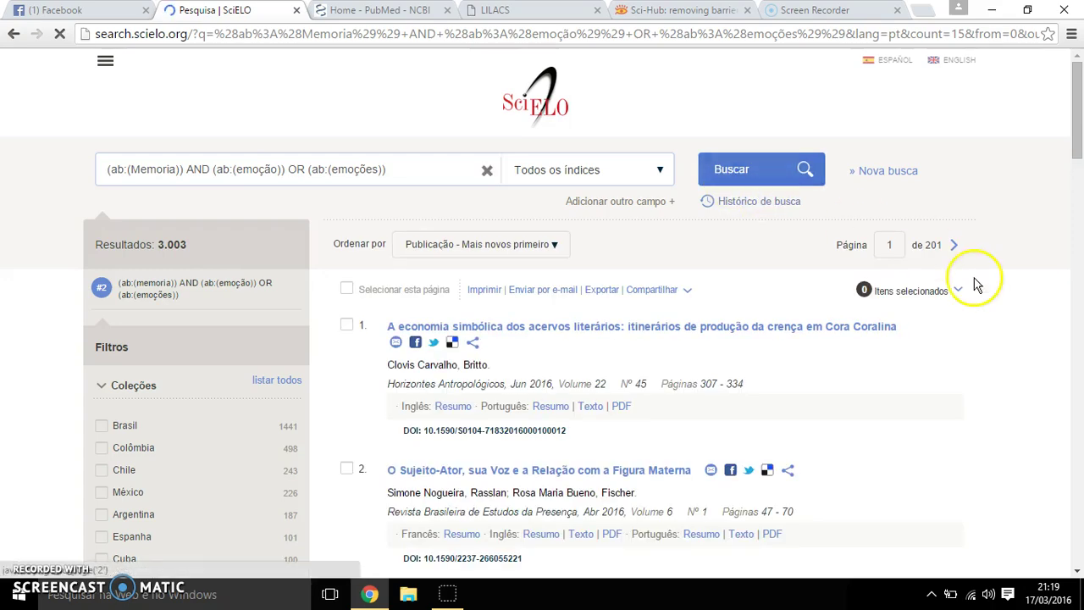
Step: Filter the search results to the Brasil collection and the Português language
left_click_drag(1070, 116, 1073, 158)
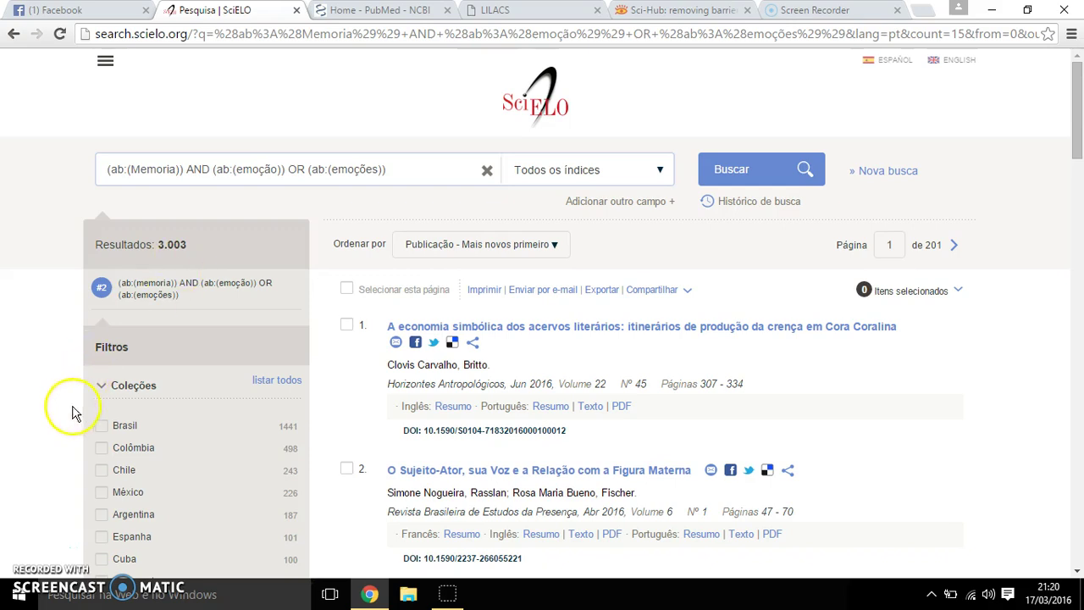
left_click(103, 428)
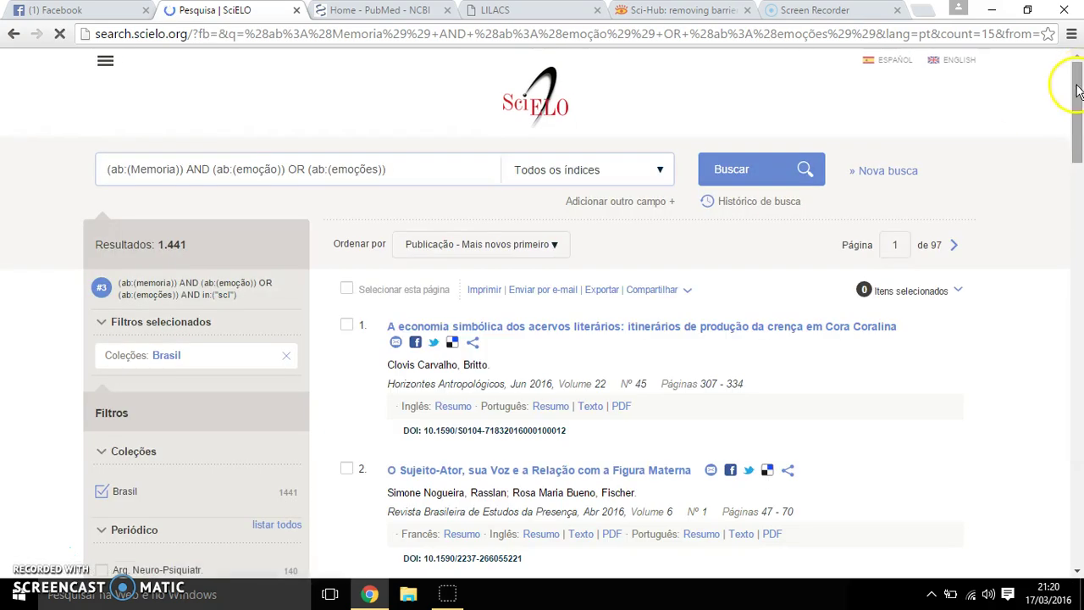
left_click_drag(1078, 85, 1077, 213)
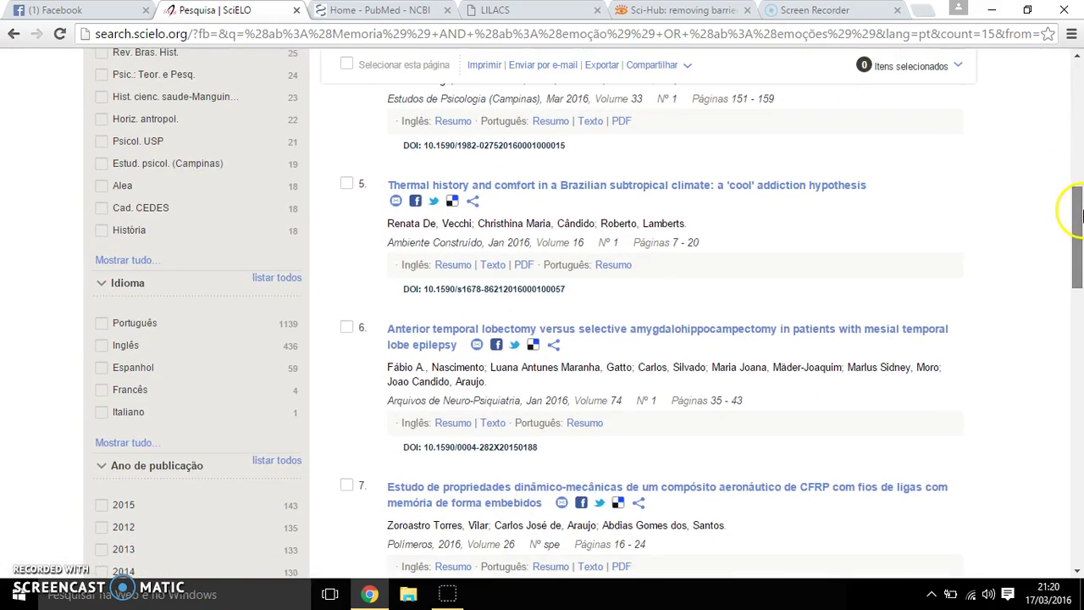
left_click(100, 324)
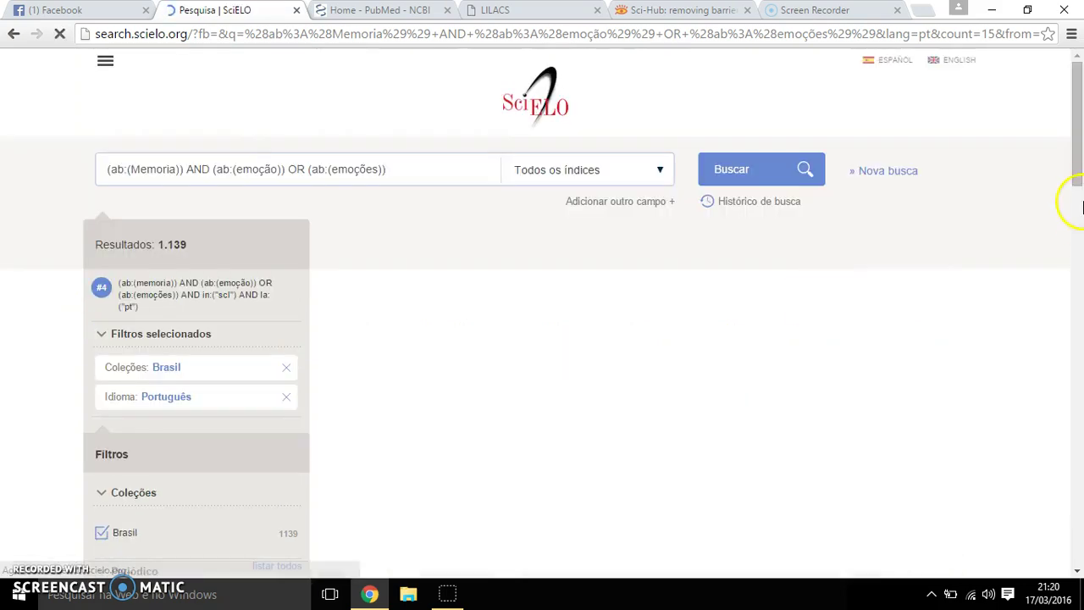
Step: Filter the results by publication year 2011 and remove that year filter again
left_click_drag(1074, 138, 1079, 295)
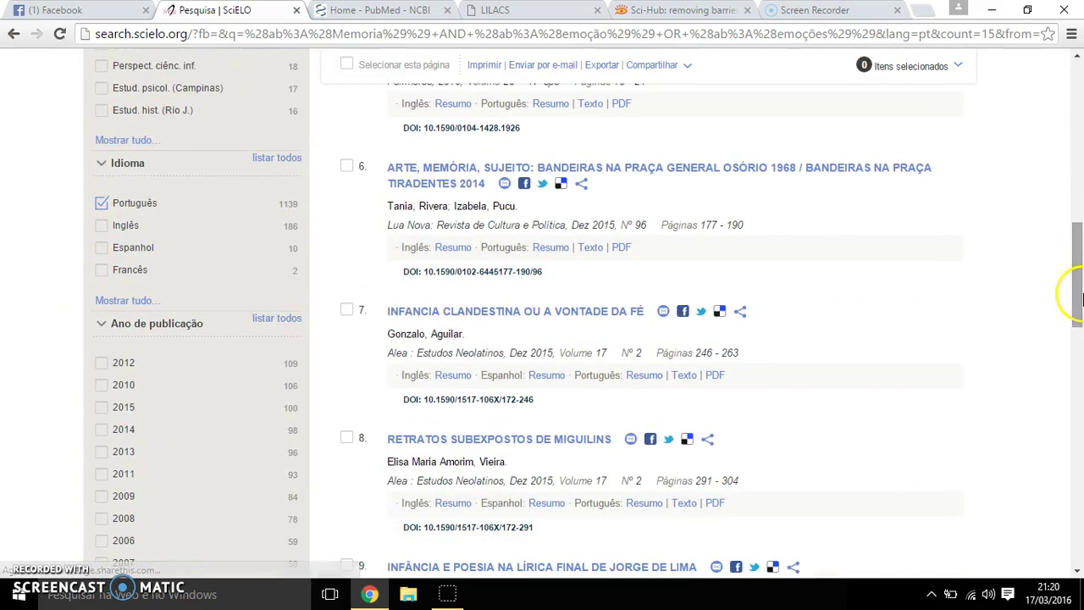
left_click(104, 475)
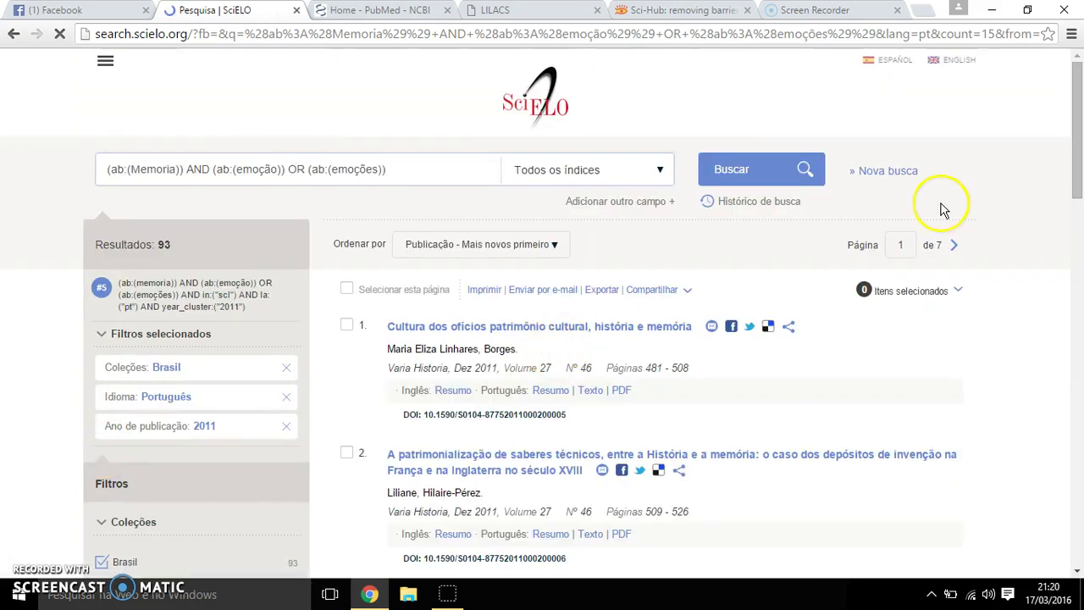
left_click(286, 430)
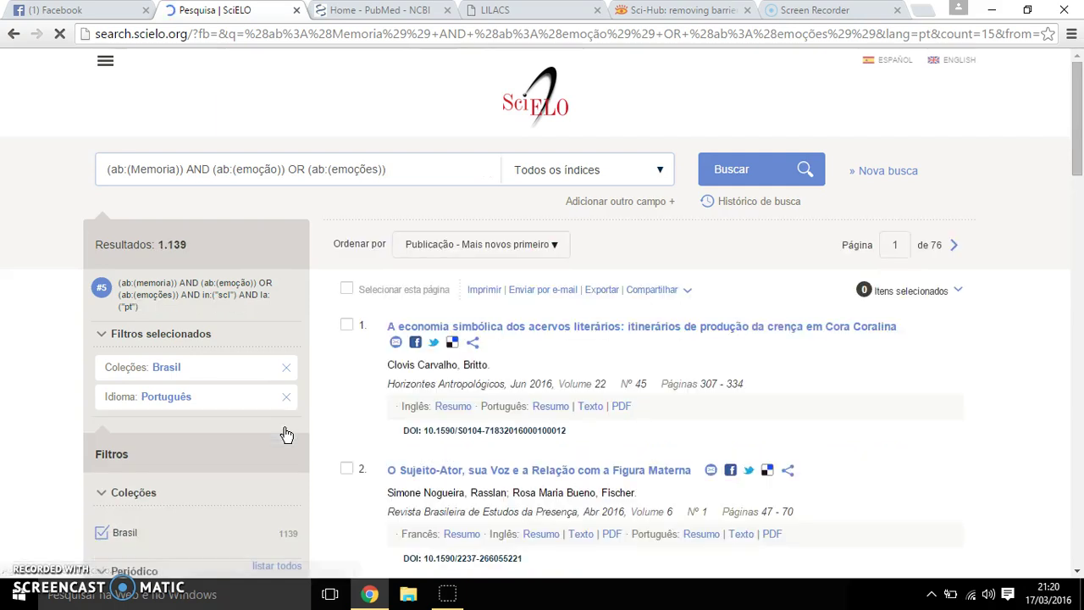
Step: Open the article "A economia simbólica dos acervos literários", examine its Resumo and Abstract, and return to the search results
left_click_drag(1080, 136, 1081, 357)
left_click_drag(1078, 391, 1072, 286)
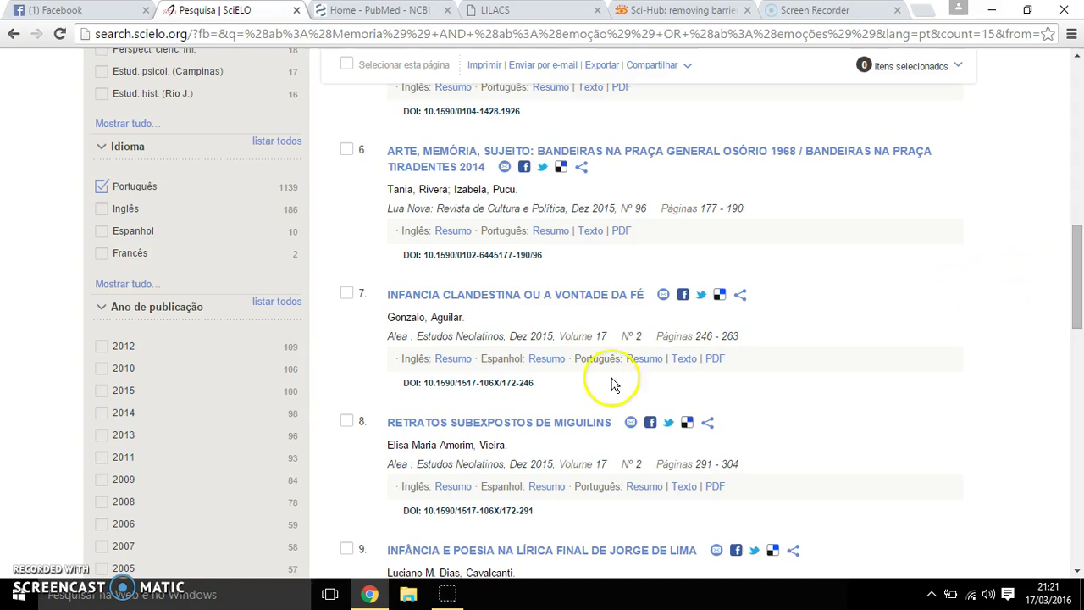
left_click_drag(1077, 314, 1082, 113)
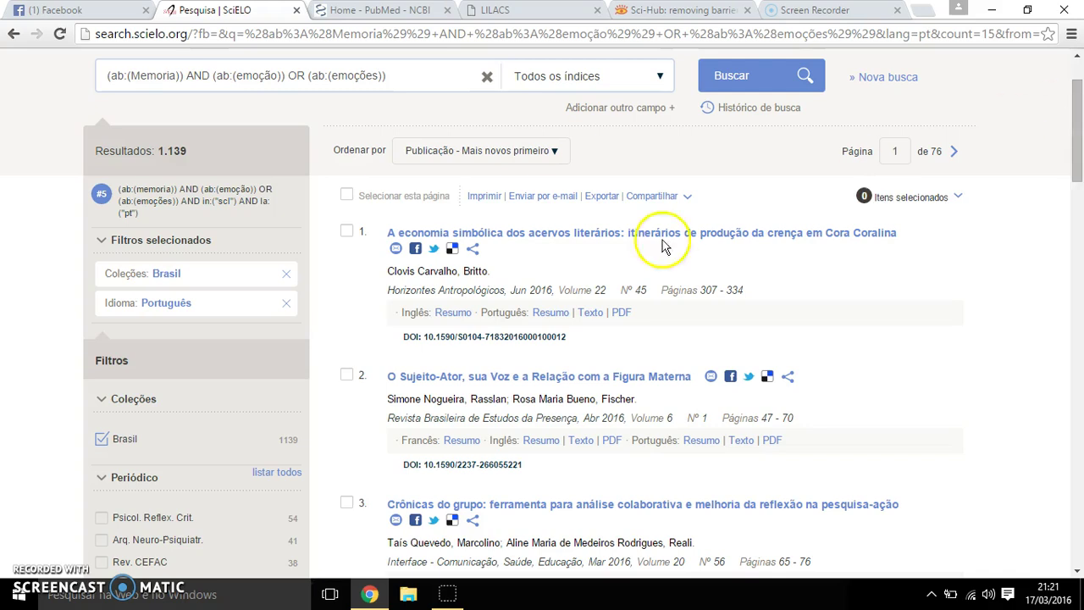
left_click(616, 235)
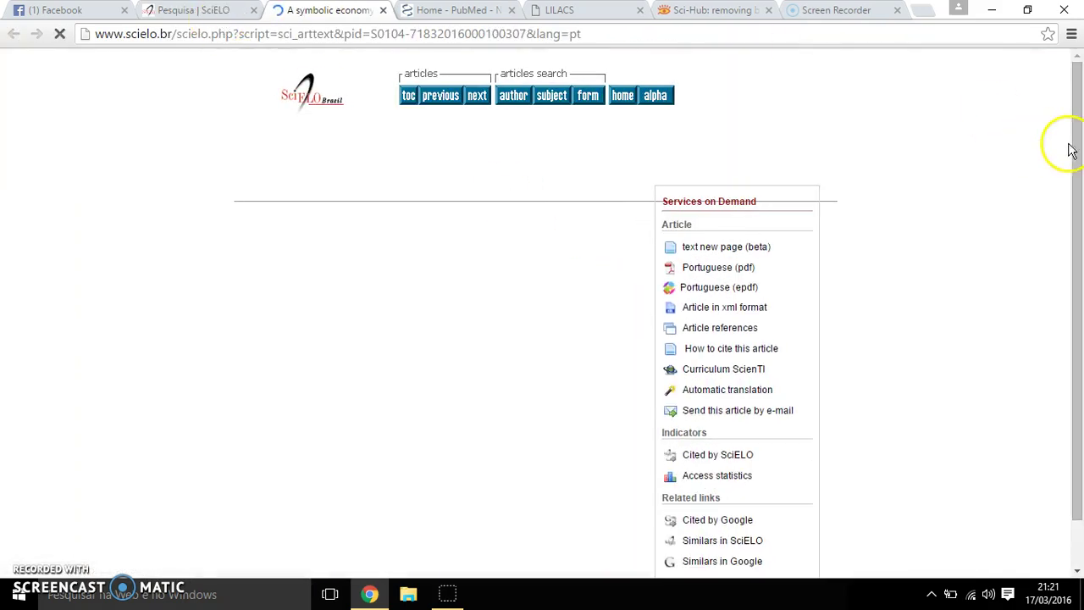
left_click(1078, 162)
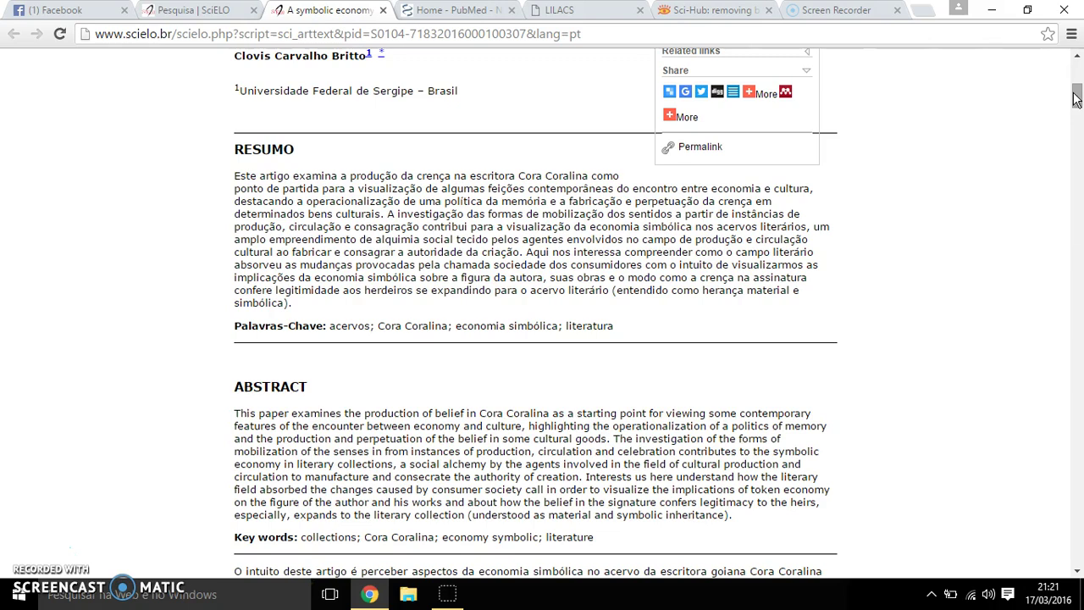
left_click(386, 13)
left_click(194, 12)
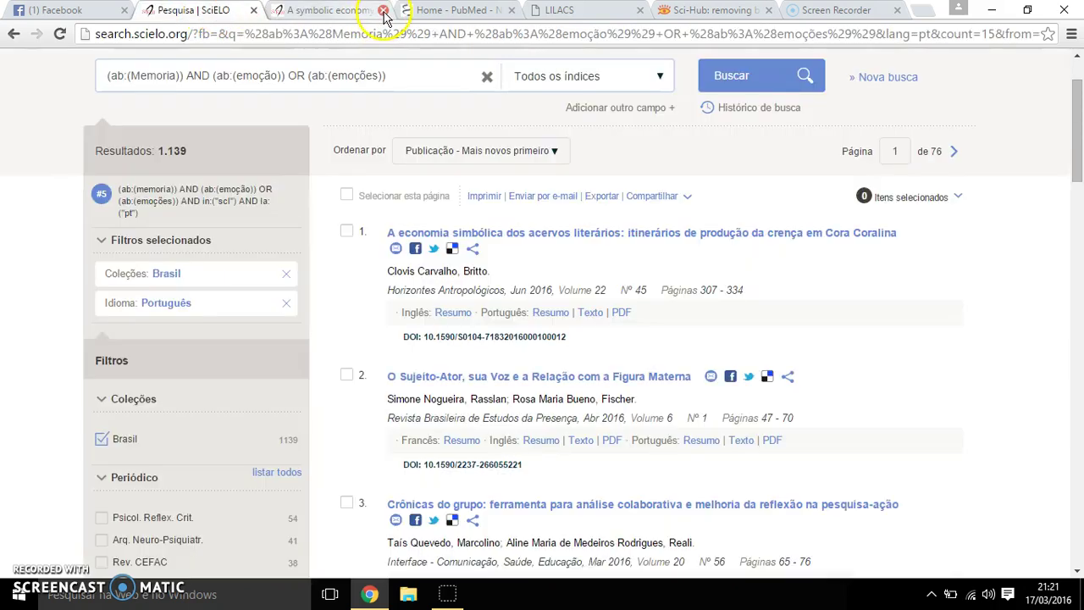
Step: Close the article page, switch to the LILACS search form and enter Memória and emoção or emoções on its three rows
left_click(383, 11)
left_click(479, 13)
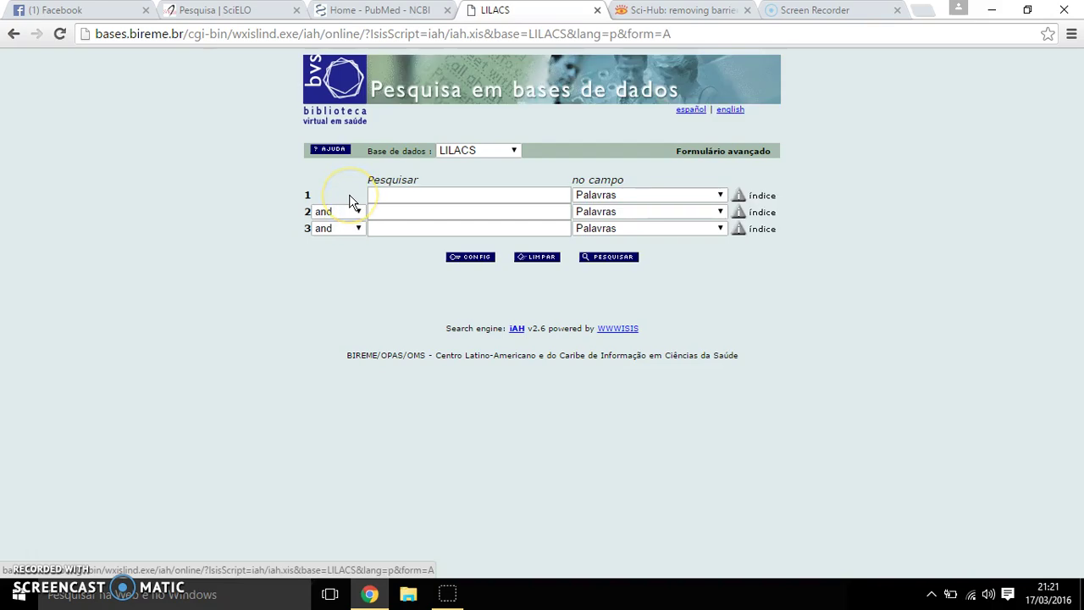
left_click(422, 194)
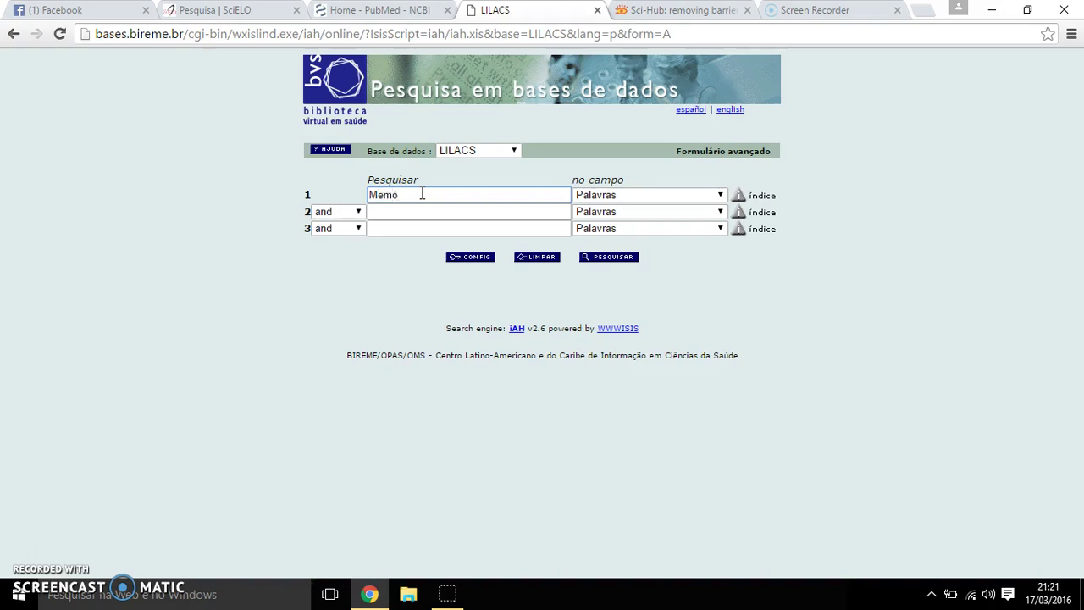
type("Memória")
left_click(395, 211)
type("emoção")
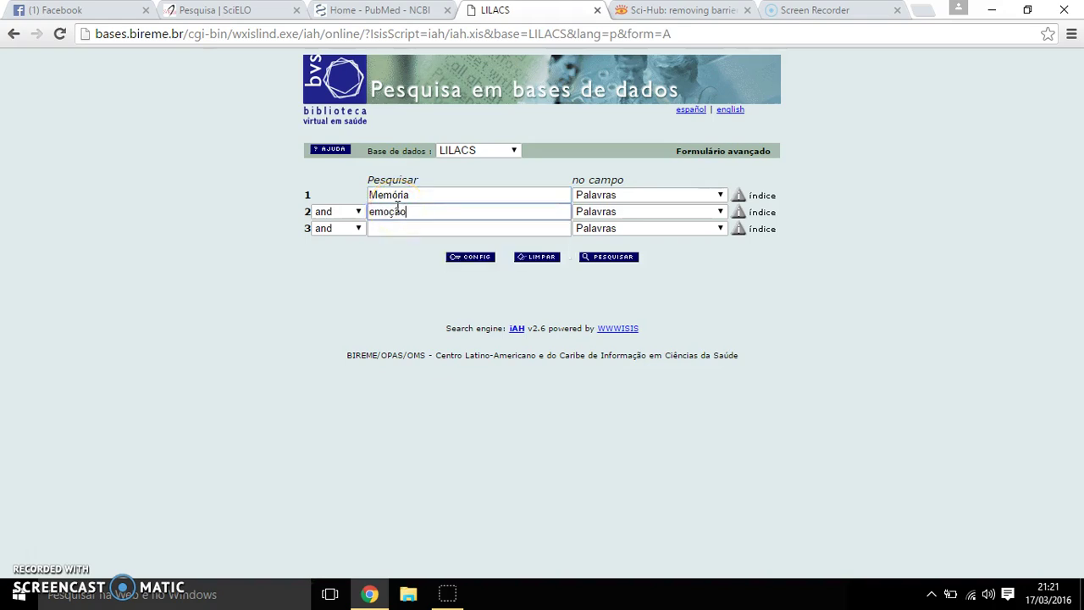
left_click(348, 228)
left_click(343, 252)
left_click(387, 229)
type("emoções")
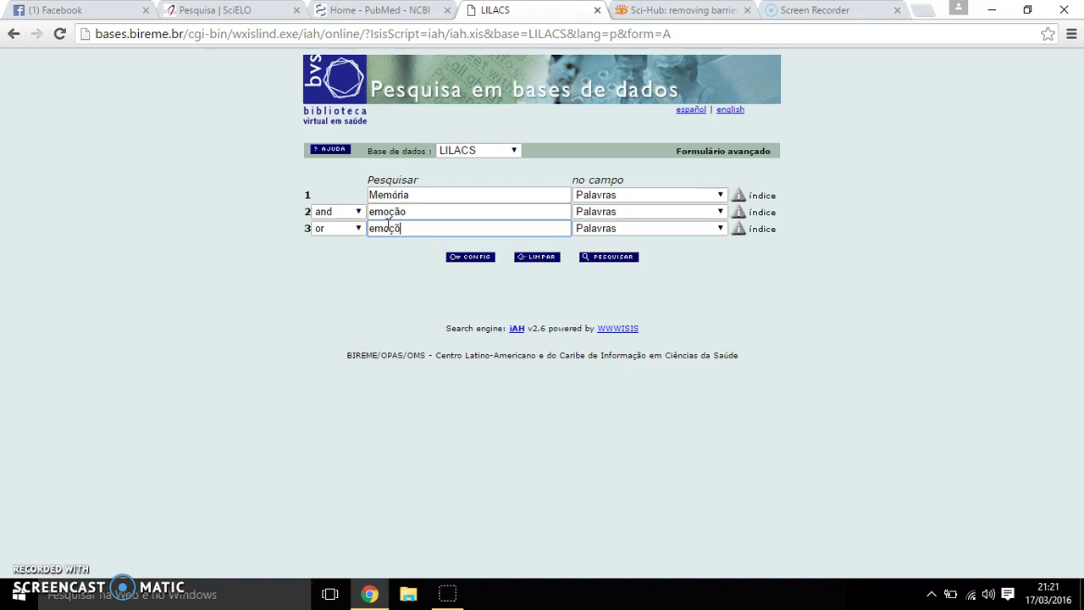
Step: Restrict all three LILACS search terms to Palavras do resumo and run the search
left_click(619, 198)
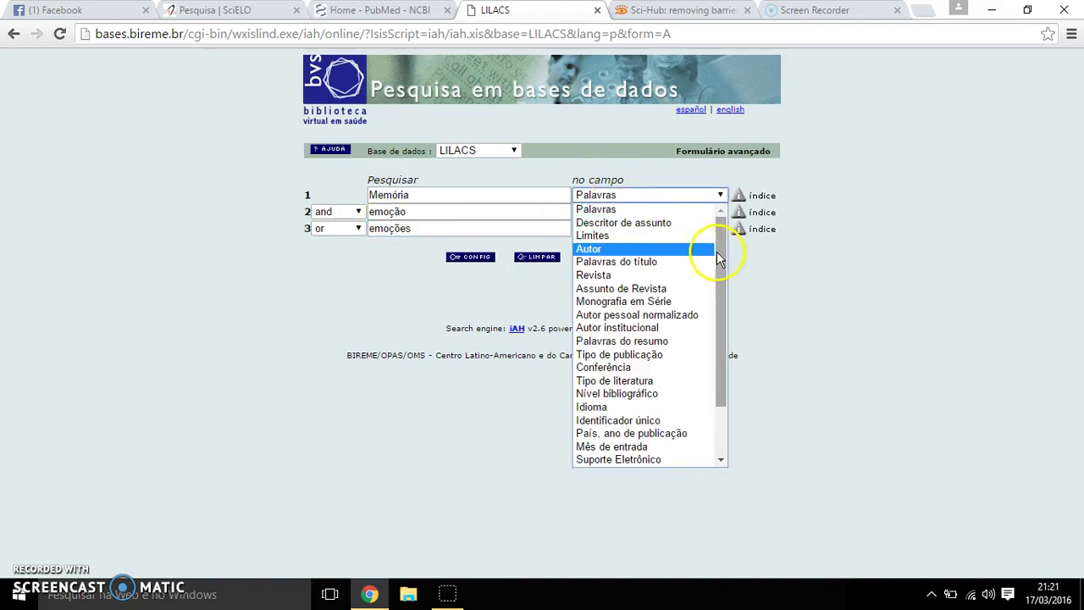
left_click_drag(724, 266, 719, 336)
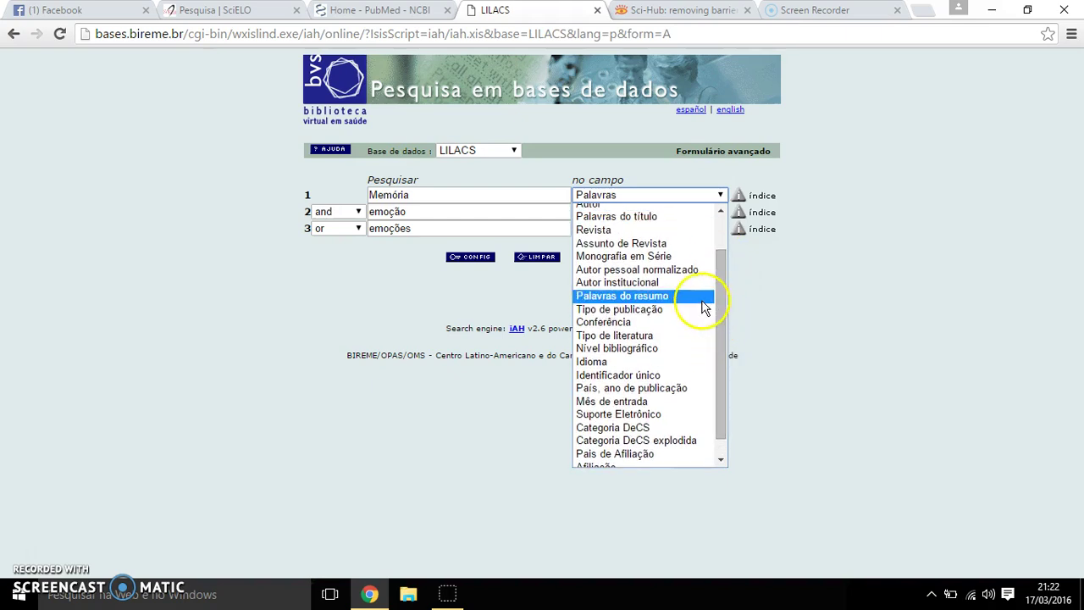
left_click(699, 300)
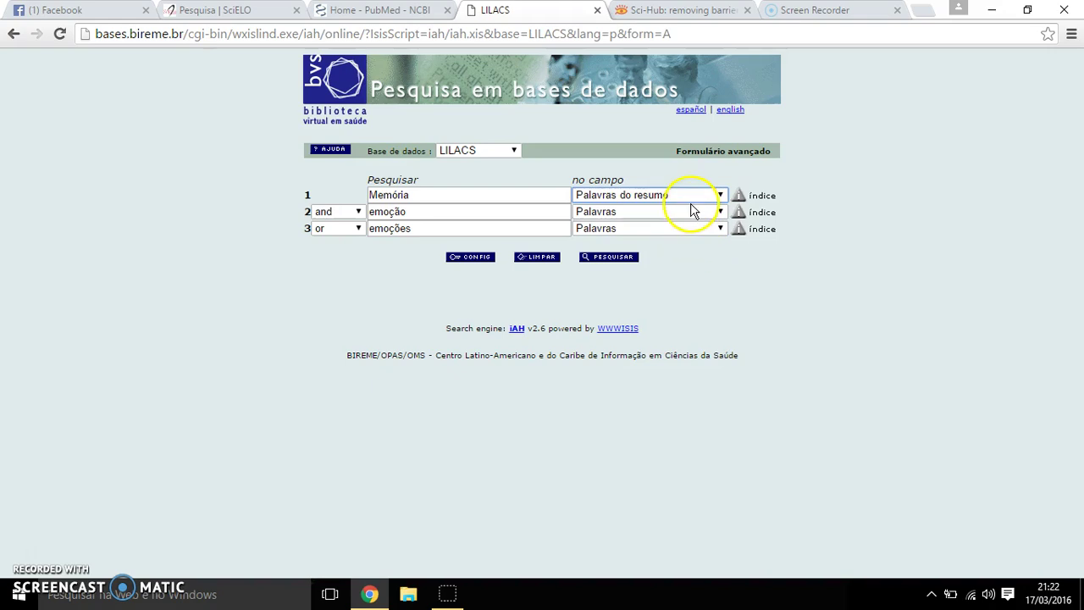
left_click(691, 212)
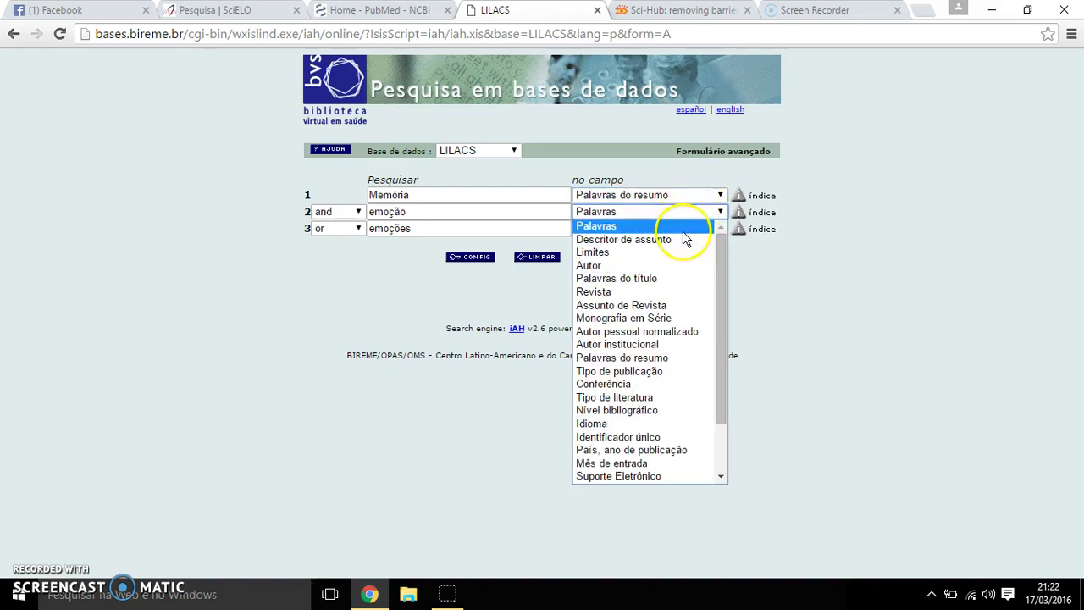
left_click(678, 360)
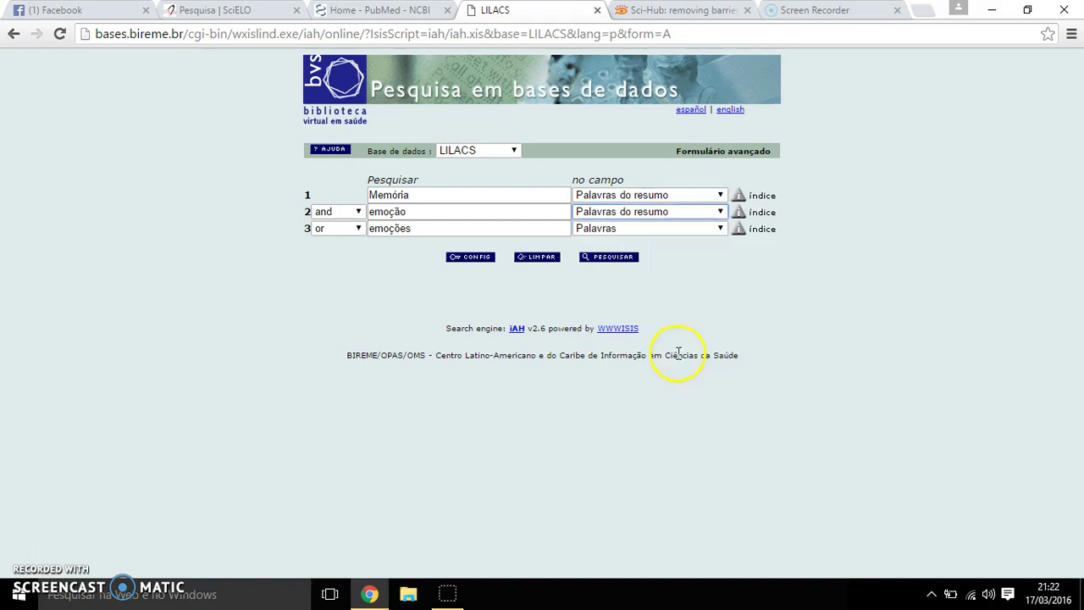
left_click(683, 230)
left_click_drag(719, 302, 730, 350)
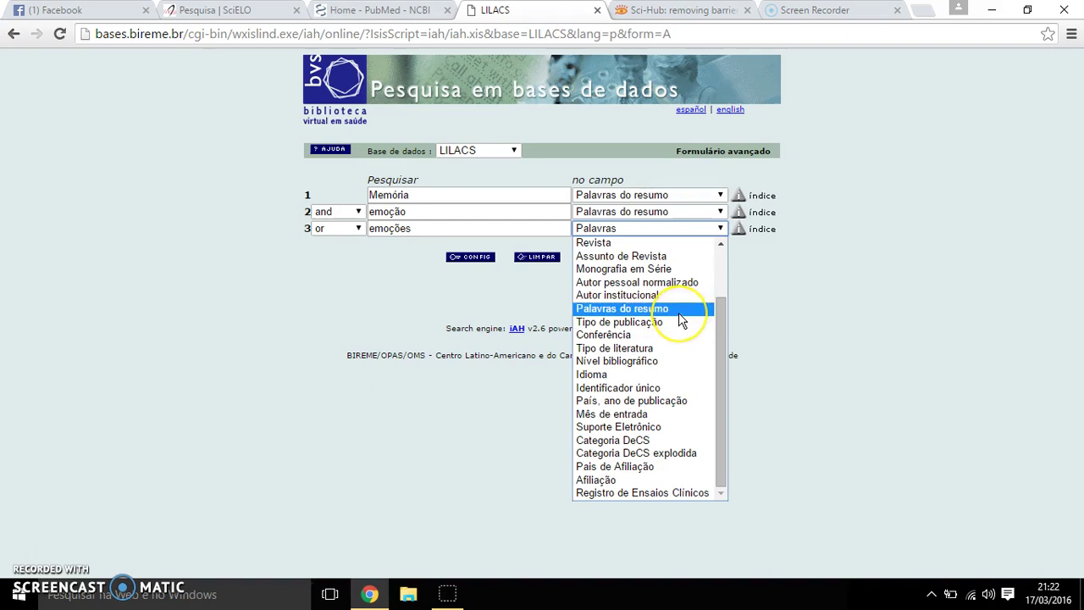
left_click(683, 312)
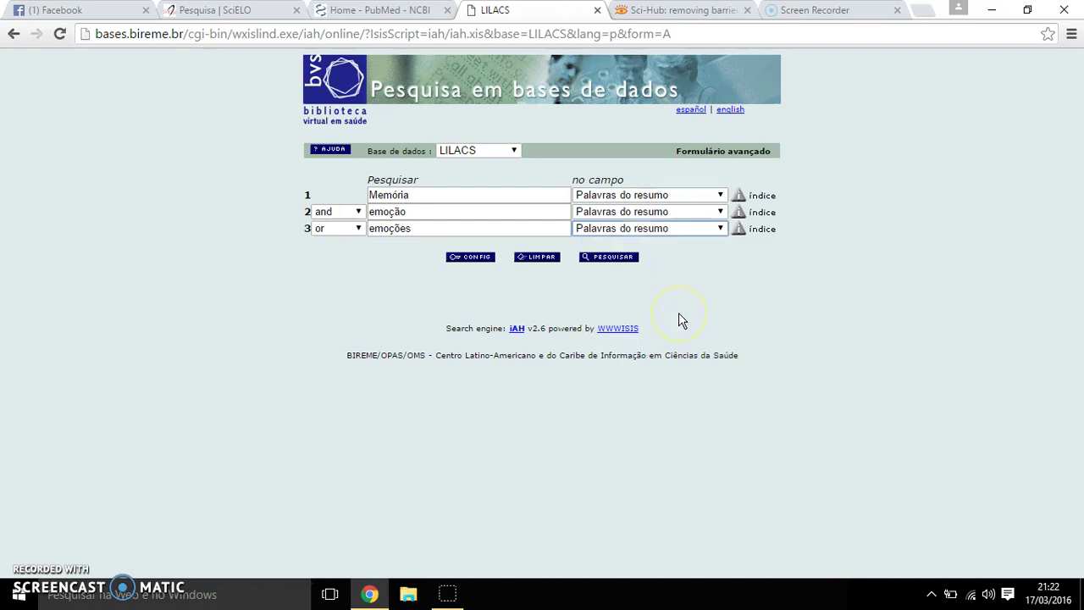
left_click(598, 261)
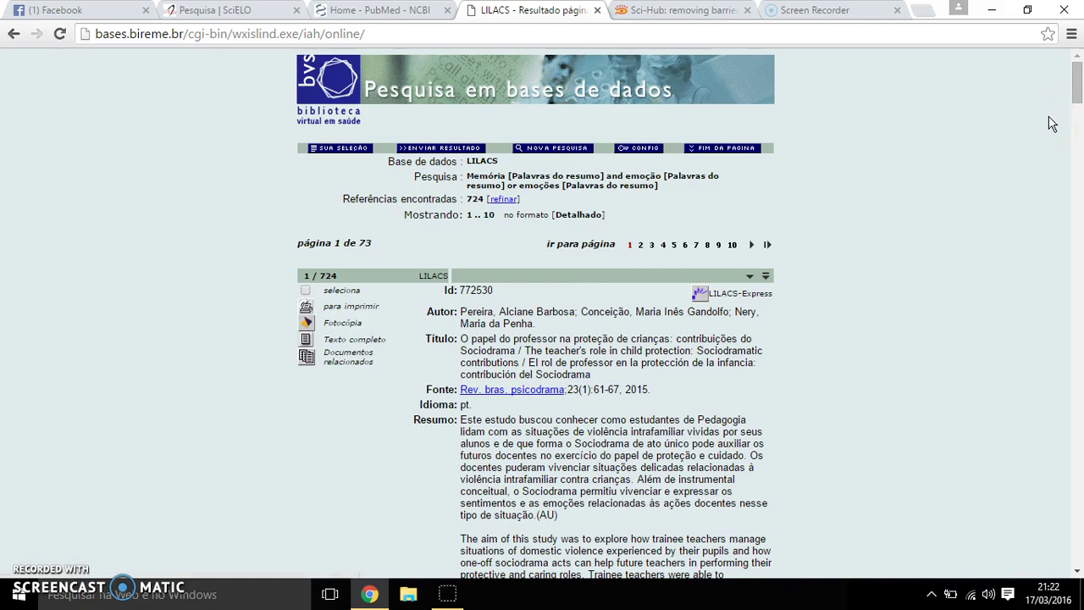
mouse_move(1076, 83)
left_mouse_down()
mouse_move(1074, 140)
mouse_move(1074, 83)
left_mouse_up()
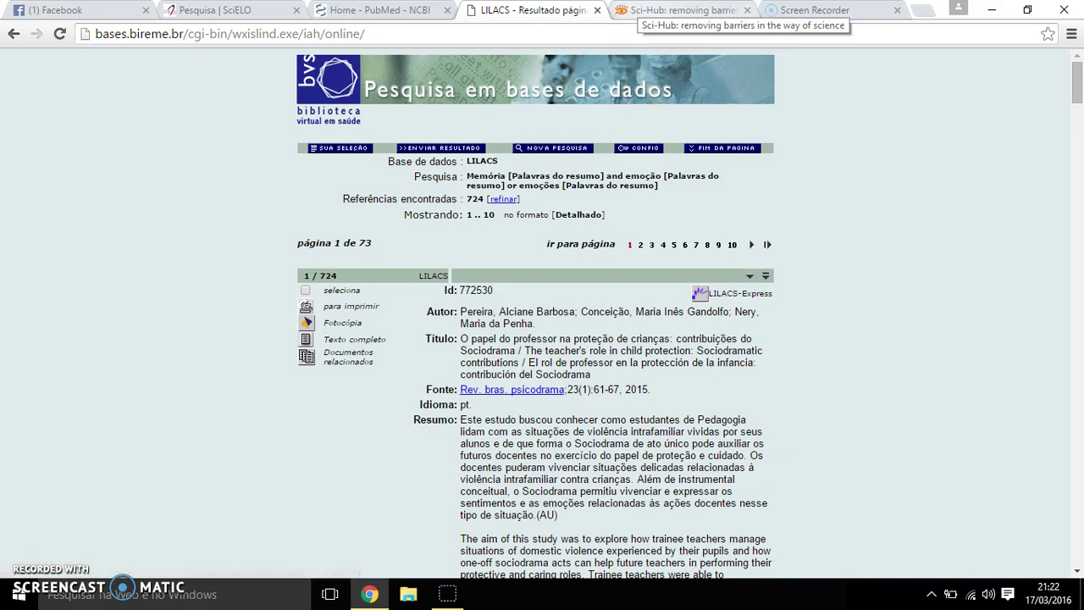
left_click(682, 10)
left_click(769, 12)
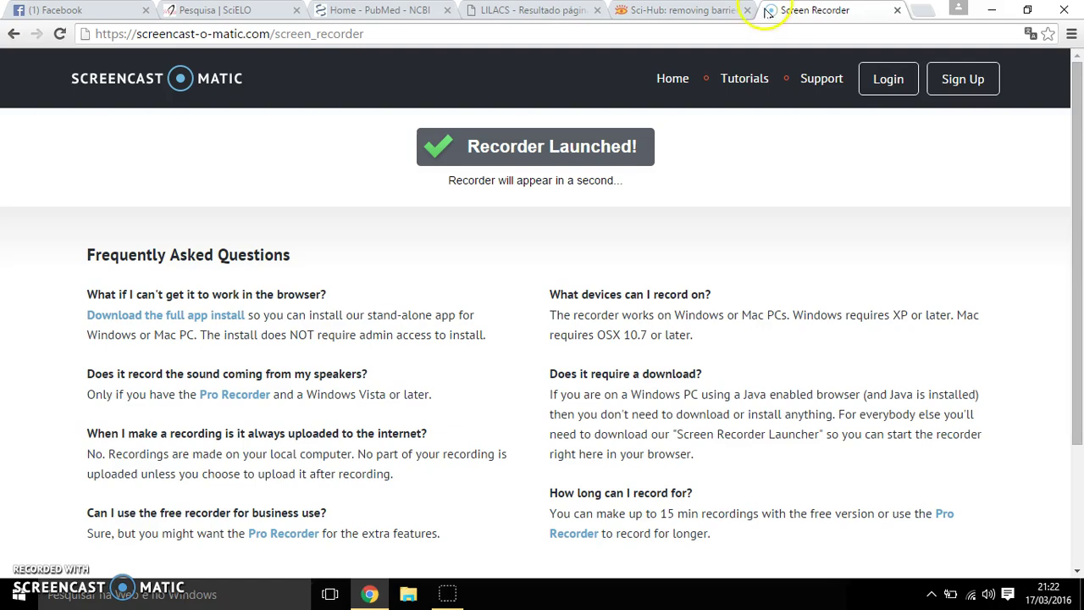
left_click(522, 12)
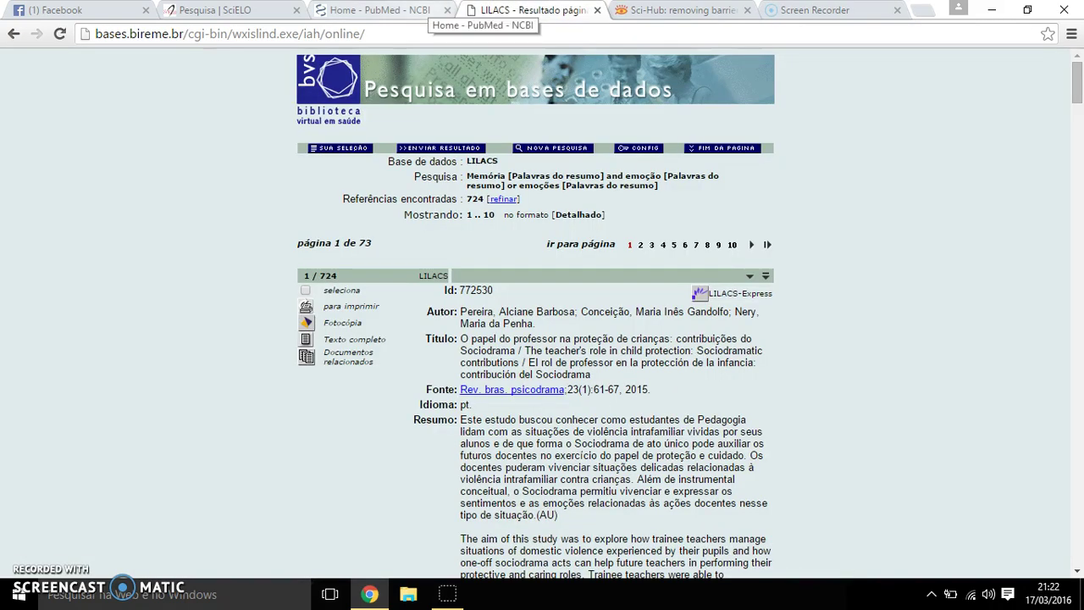
Step: Switch to PubMed, open its Advanced Search Builder and add a third search row
left_click(373, 10)
left_click(317, 94)
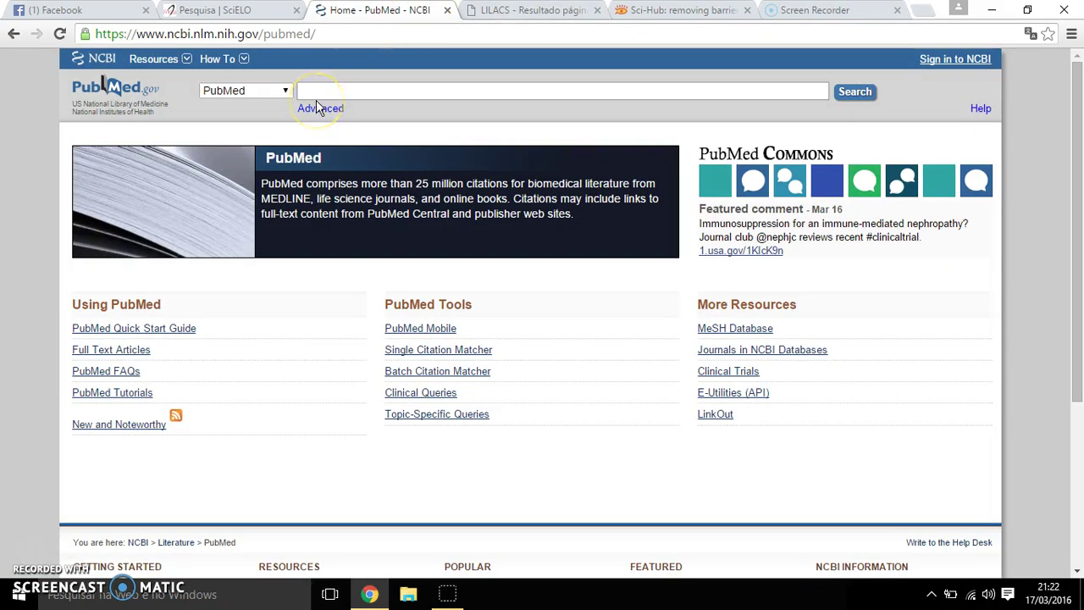
left_click(323, 108)
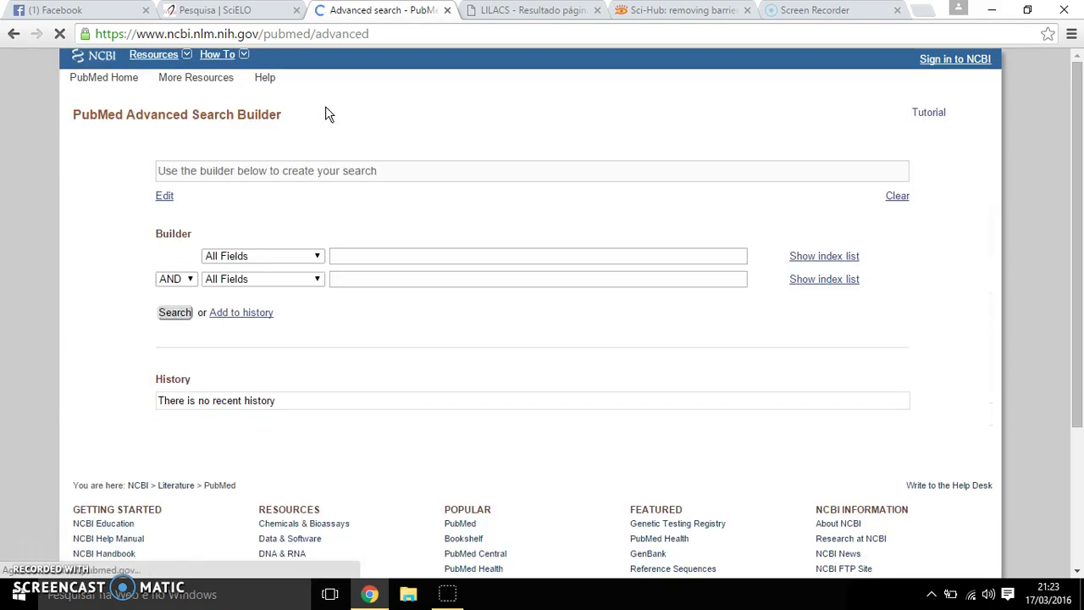
left_click(13, 33)
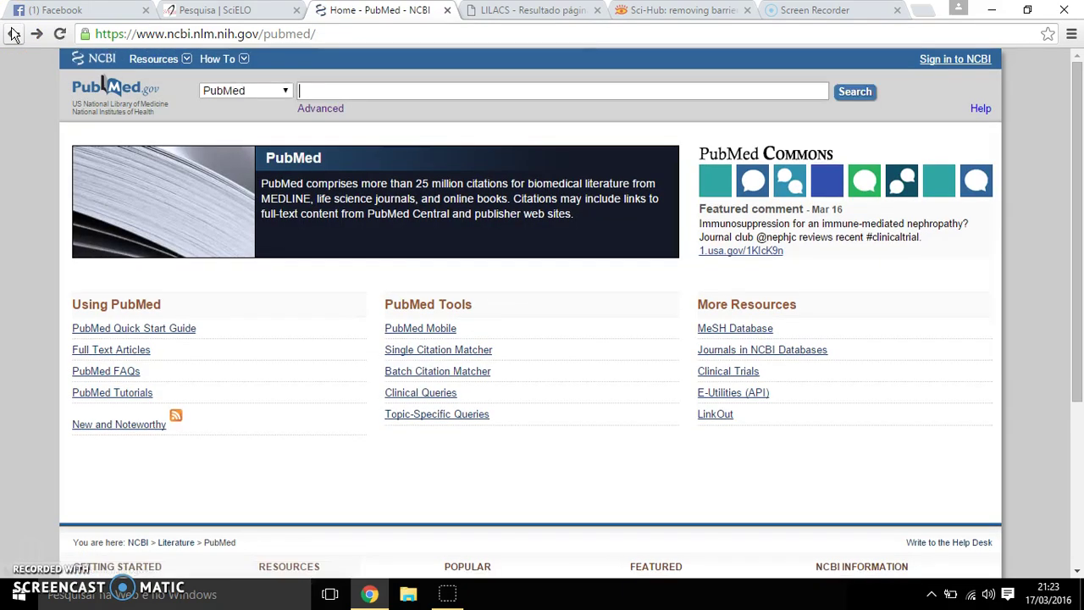
left_click(326, 109)
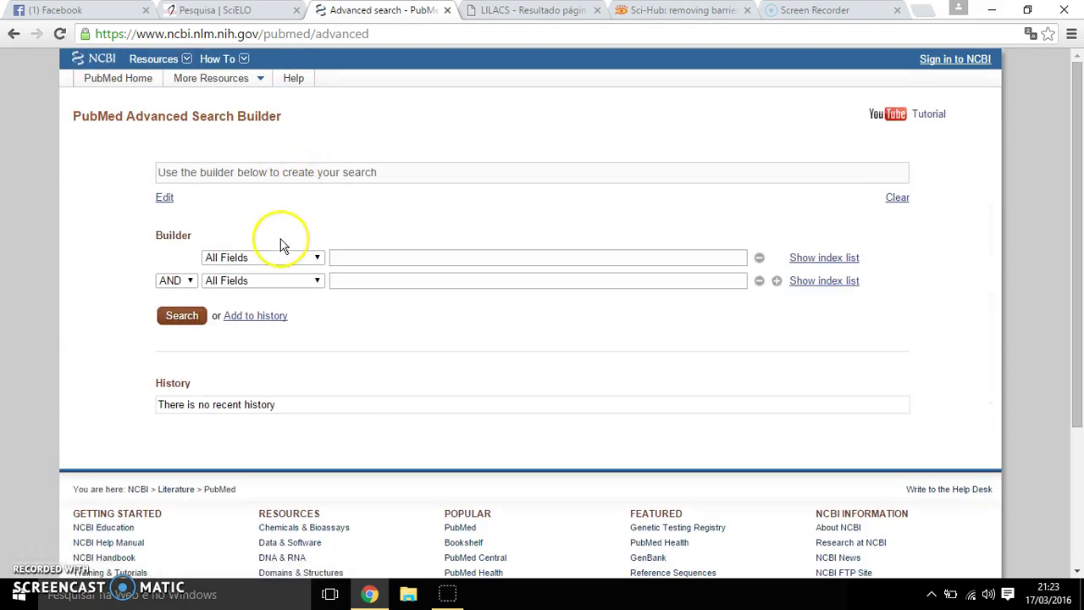
left_click(777, 281)
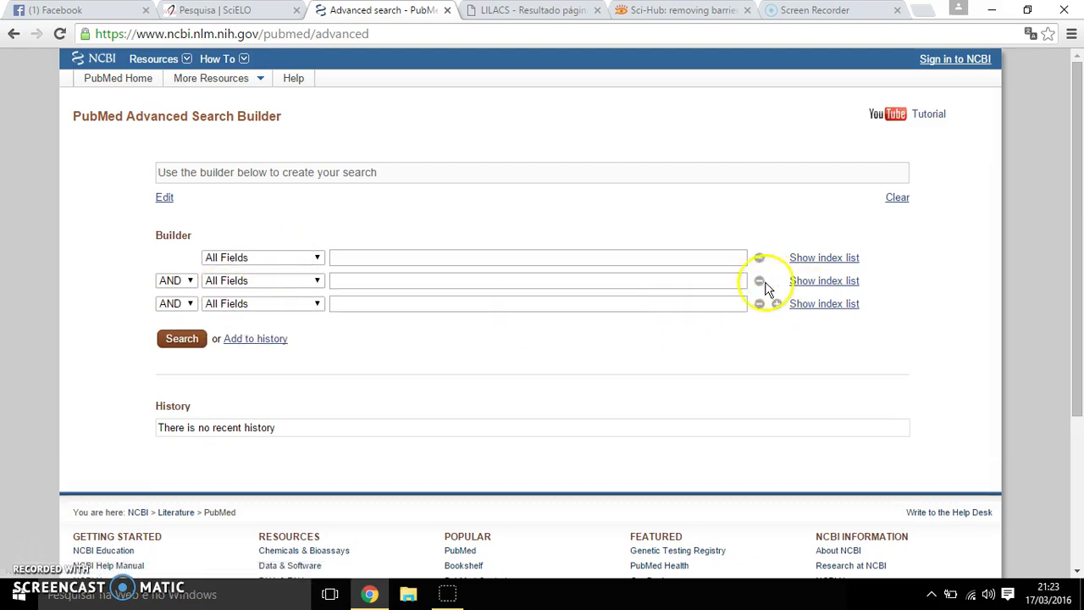
Step: Restrict the first and second rows of the search builder to the Title/Abstract field
left_click(271, 261)
left_click_drag(327, 295, 328, 454)
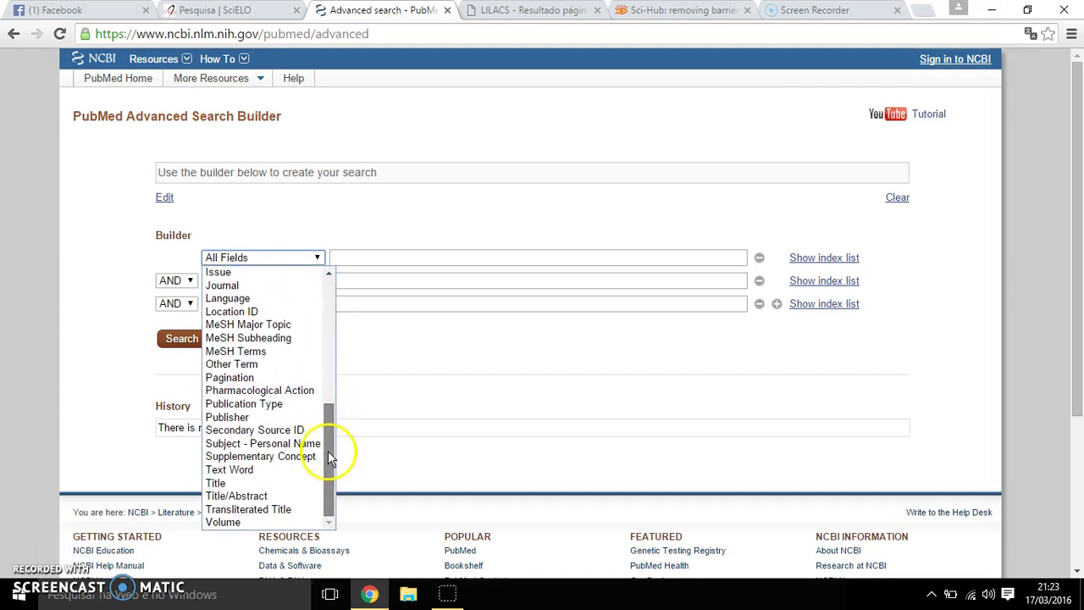
left_click(255, 498)
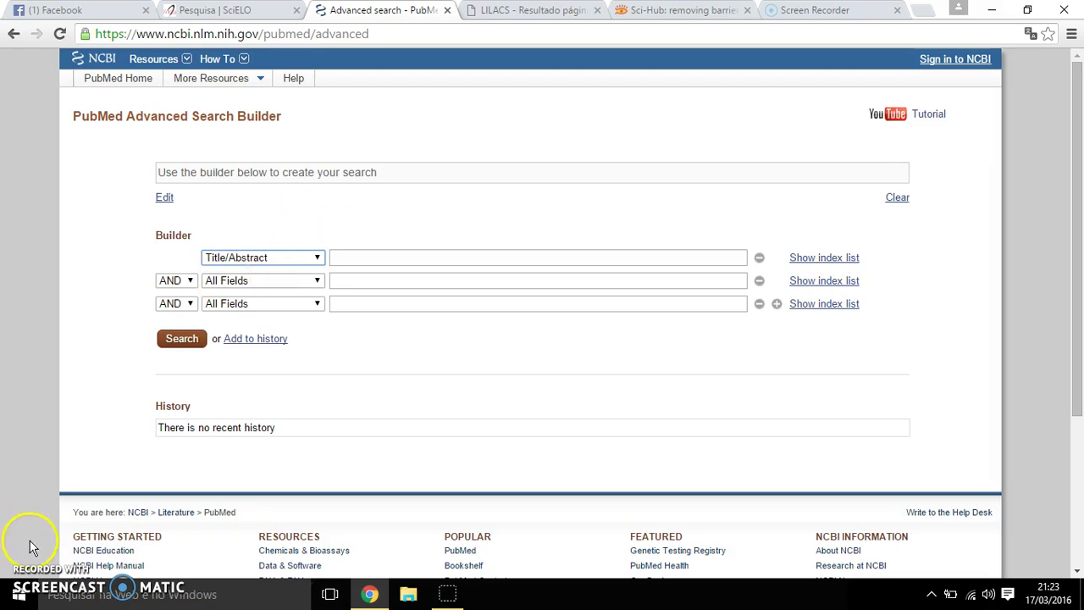
left_click(273, 264)
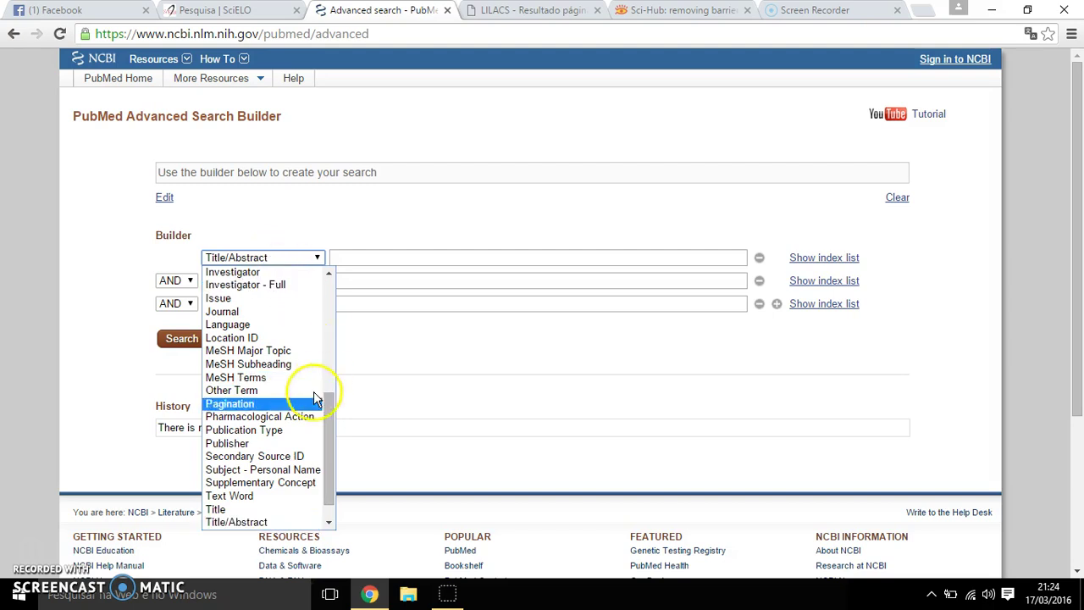
left_click_drag(328, 472, 327, 493)
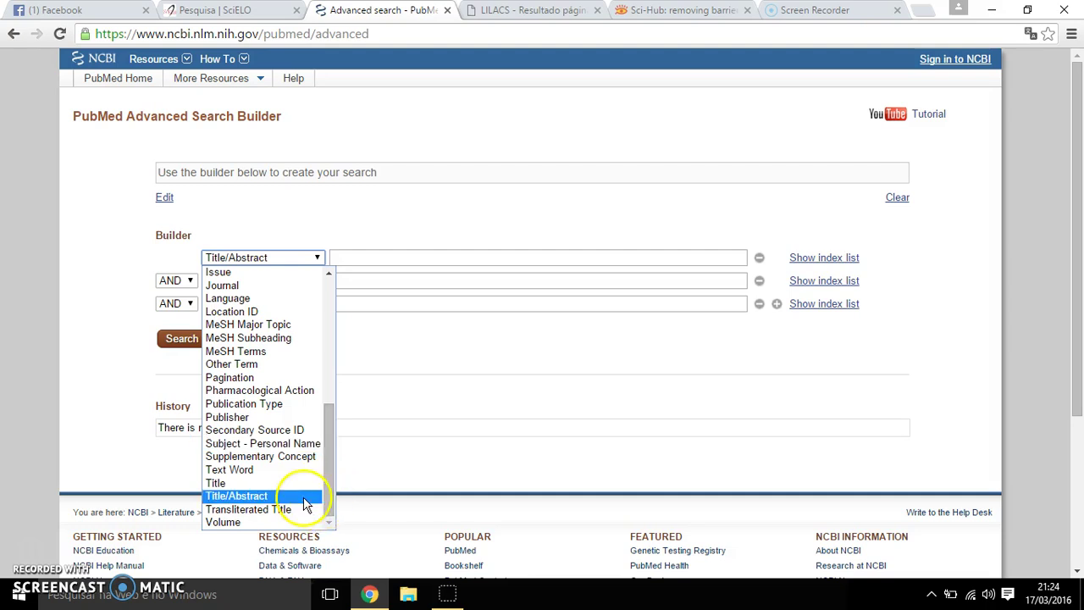
left_click(315, 496)
left_click(290, 284)
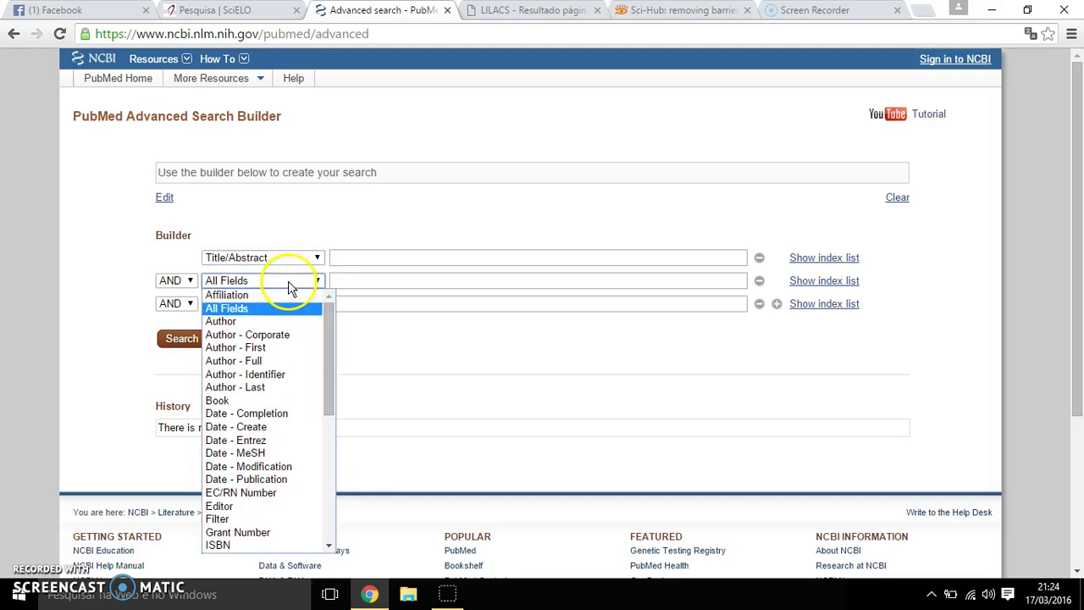
left_click_drag(334, 375, 288, 517)
left_click(288, 519)
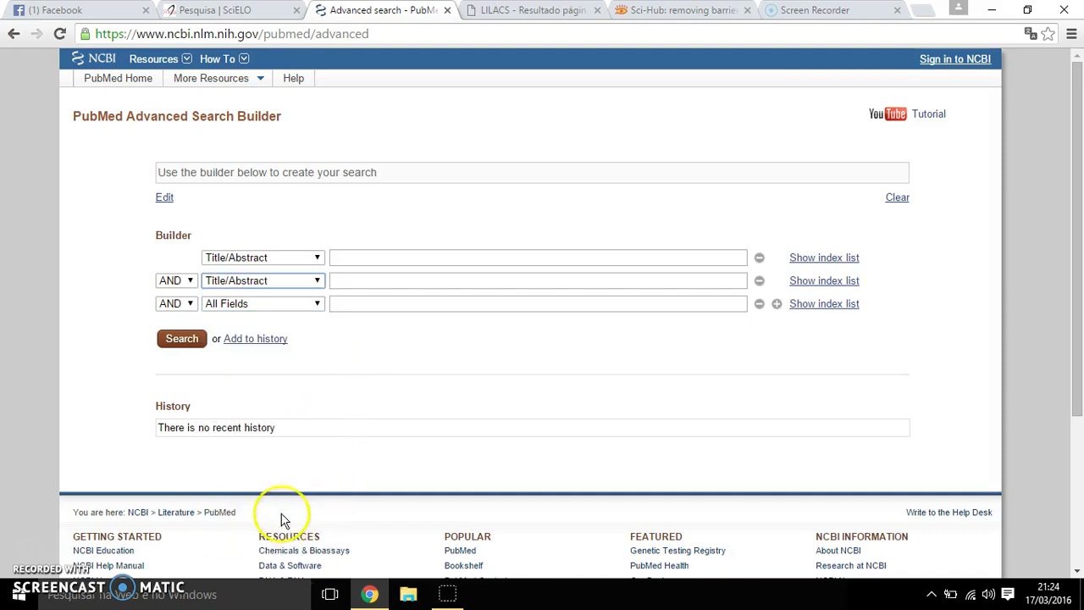
Step: Set the third builder row to the OR operator and the Title/Abstract field
left_click(188, 305)
left_click(178, 328)
left_click(231, 306)
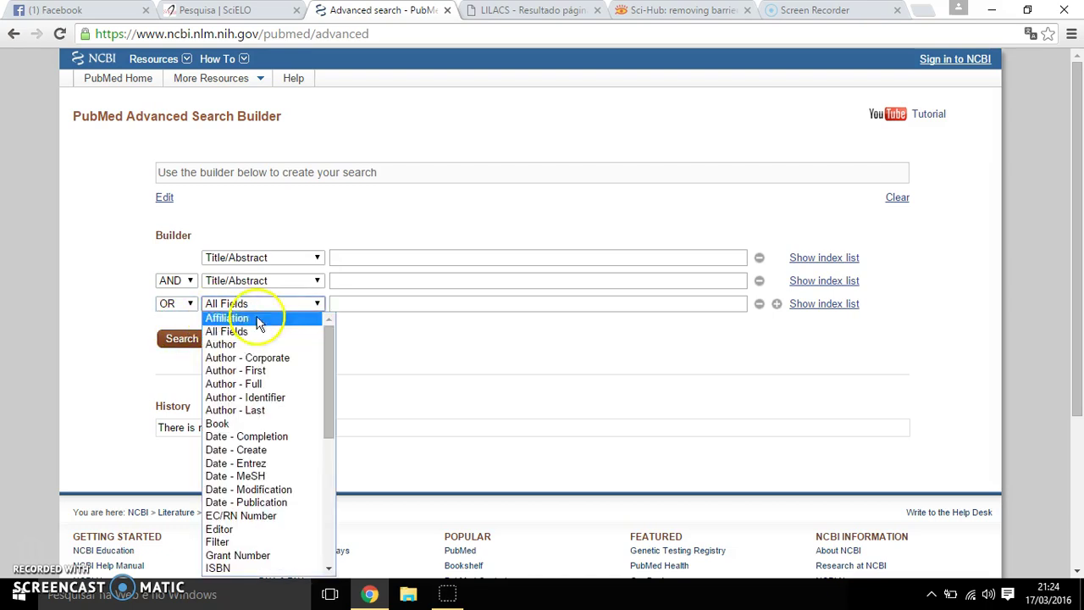
left_click_drag(330, 351, 326, 491)
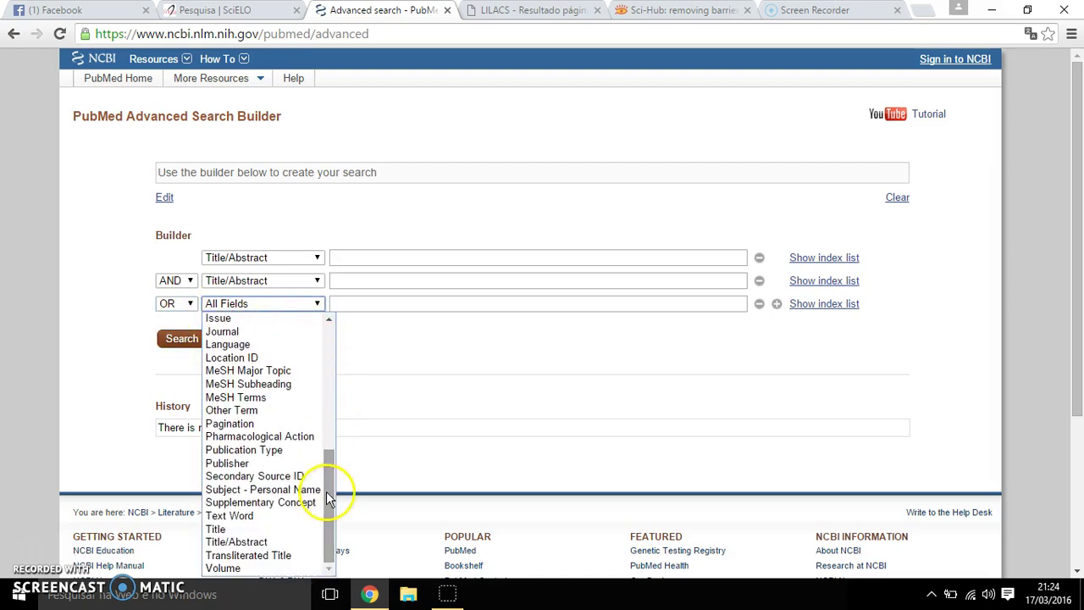
left_click(274, 547)
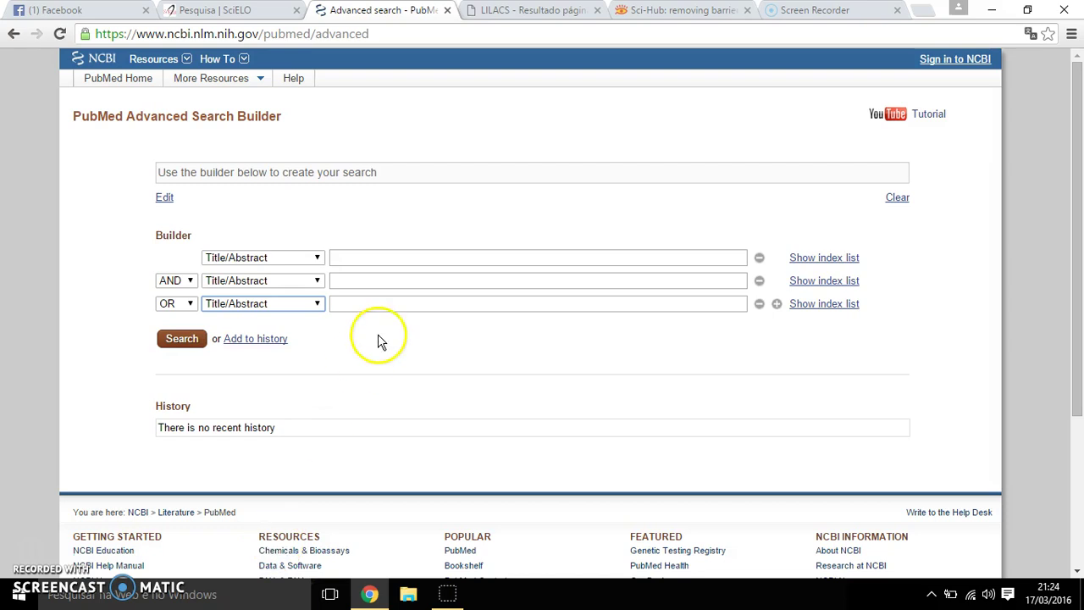
Step: Enter Memory, emotion and emotions as the search terms of the three builder rows
left_click(392, 263)
type("Memory")
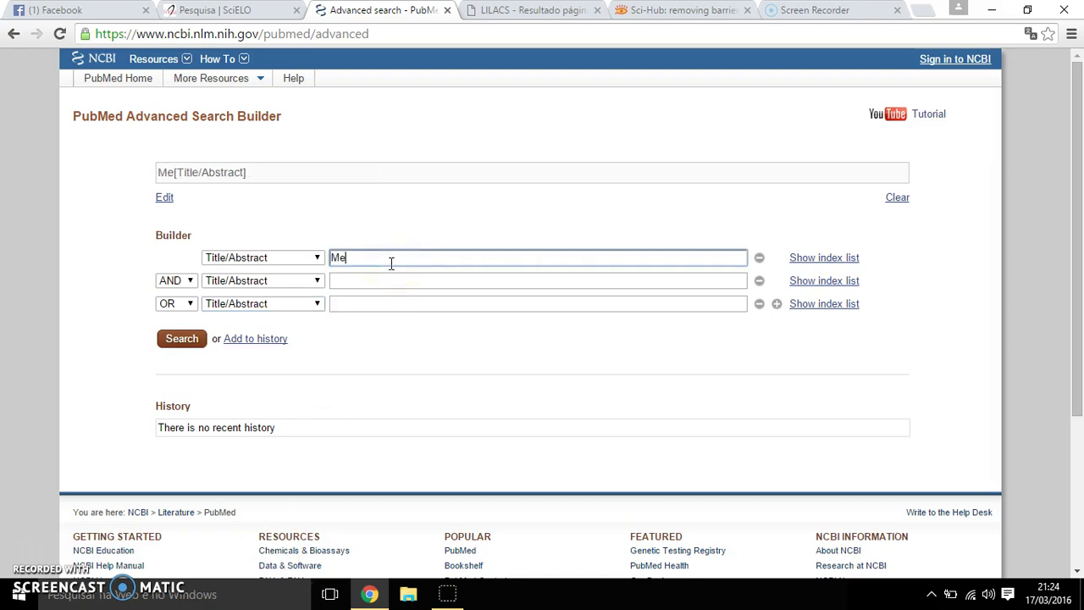
left_click(371, 275)
type("emot")
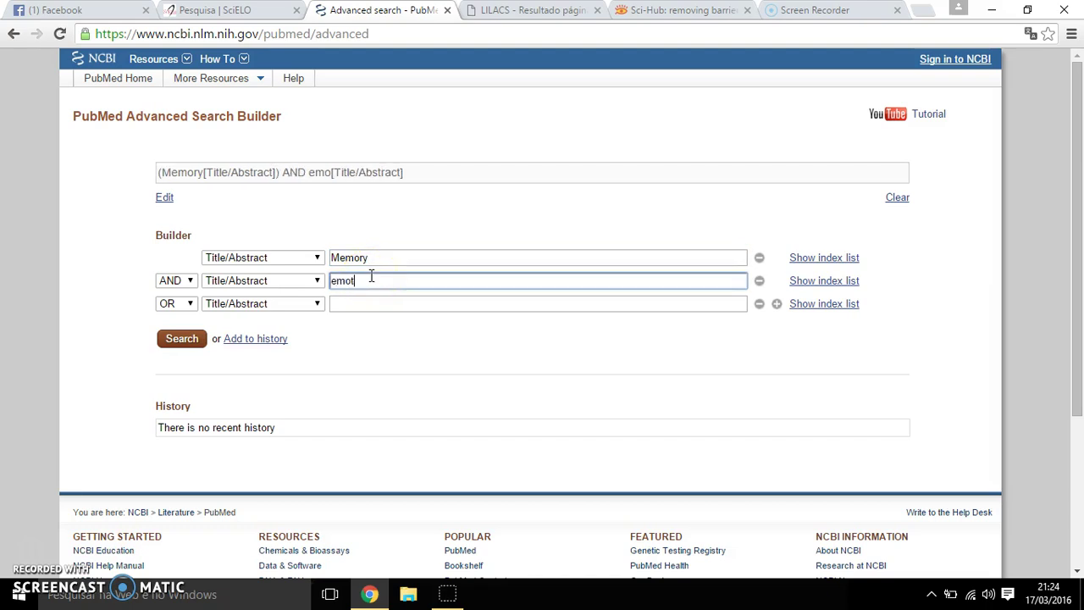
type("ions")
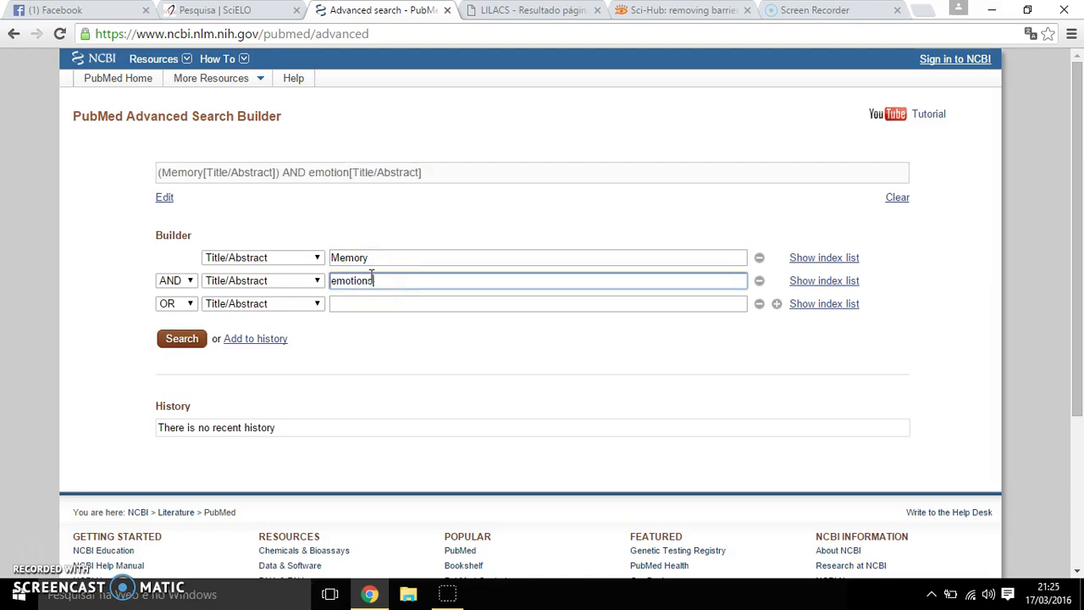
left_click(373, 283)
left_click(362, 306)
type("emotions")
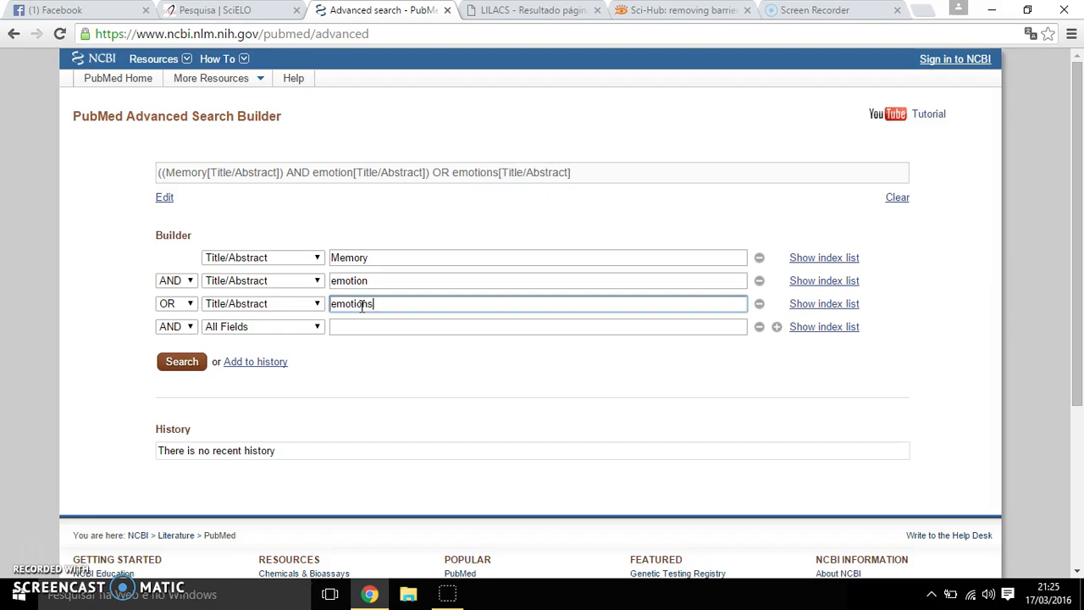
Step: Run the PubMed search and filter the results to publication dates within the last 5 years
left_click(59, 358)
left_click(143, 339)
left_click(181, 366)
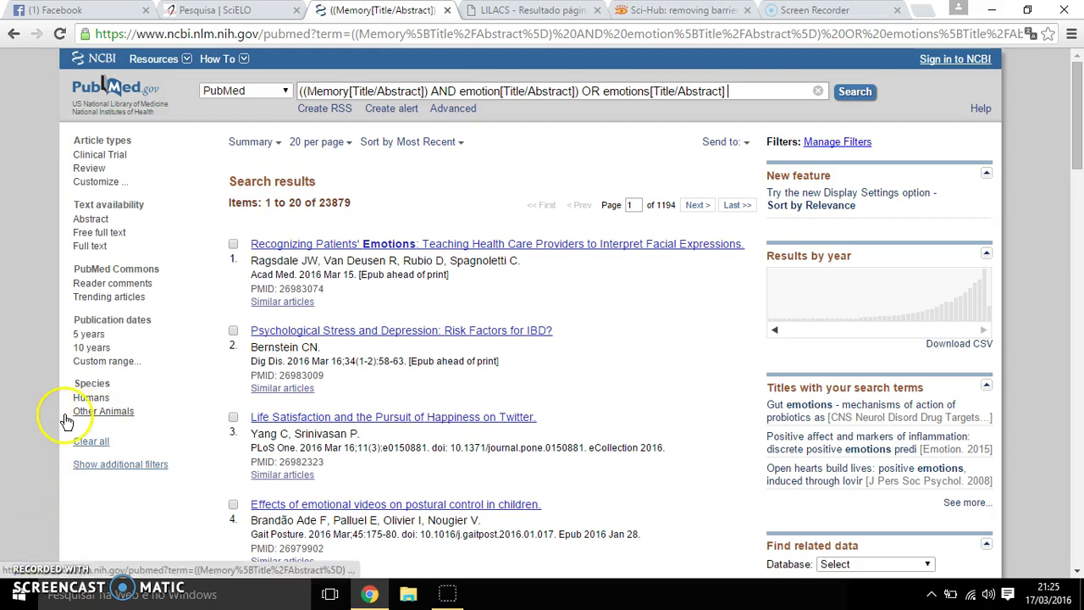
left_click(84, 337)
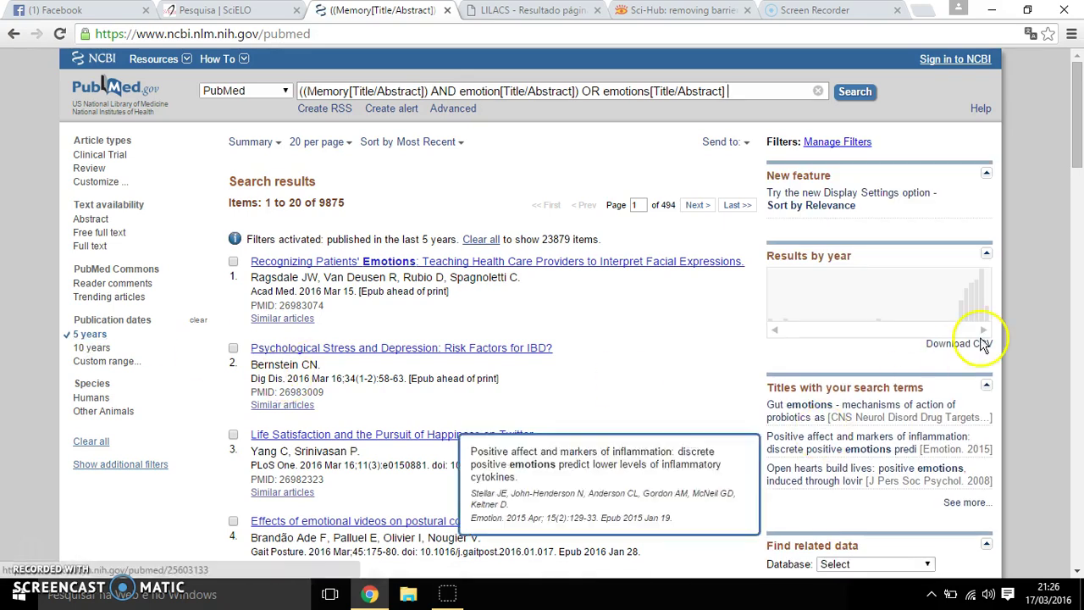
Step: Open the PubMed record of the article "Psychological Stress and Depression: Risk Factors for IBD?" from the results
left_click_drag(1077, 100, 1079, 59)
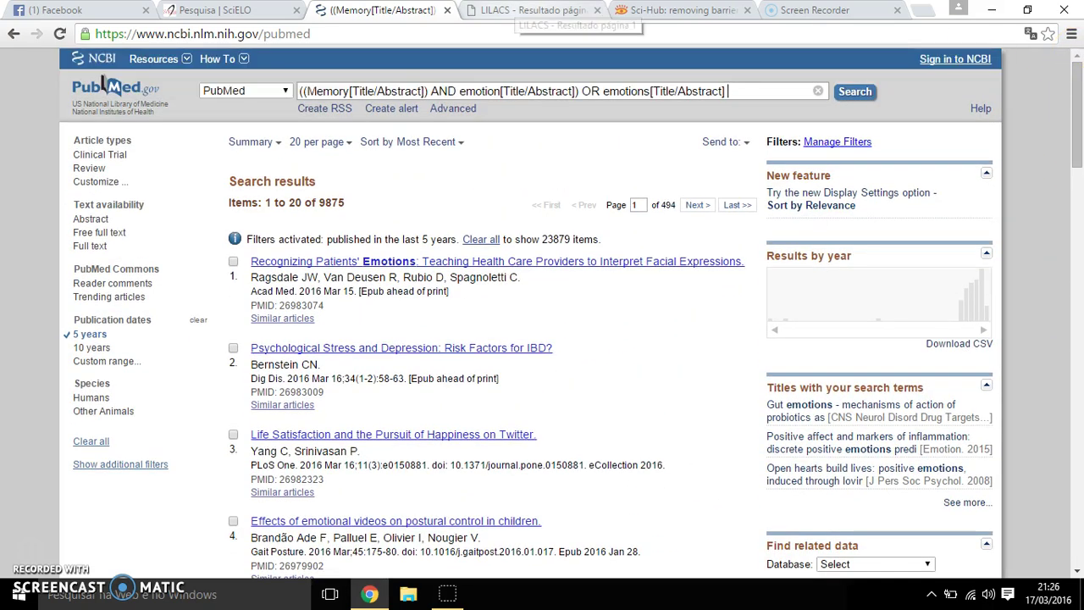
left_click(518, 10)
left_click(407, 10)
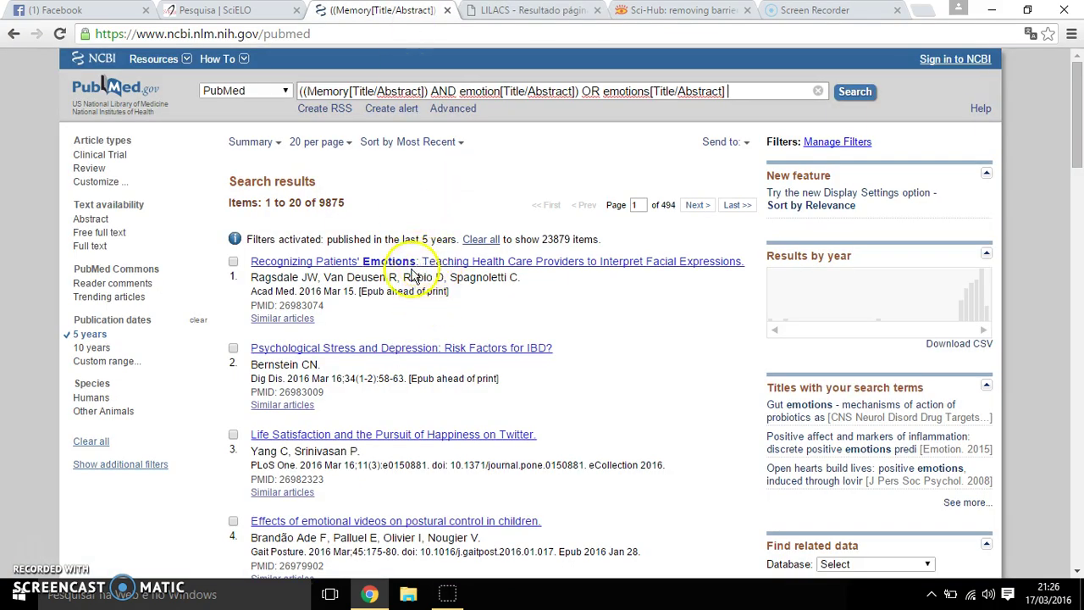
left_click(394, 352)
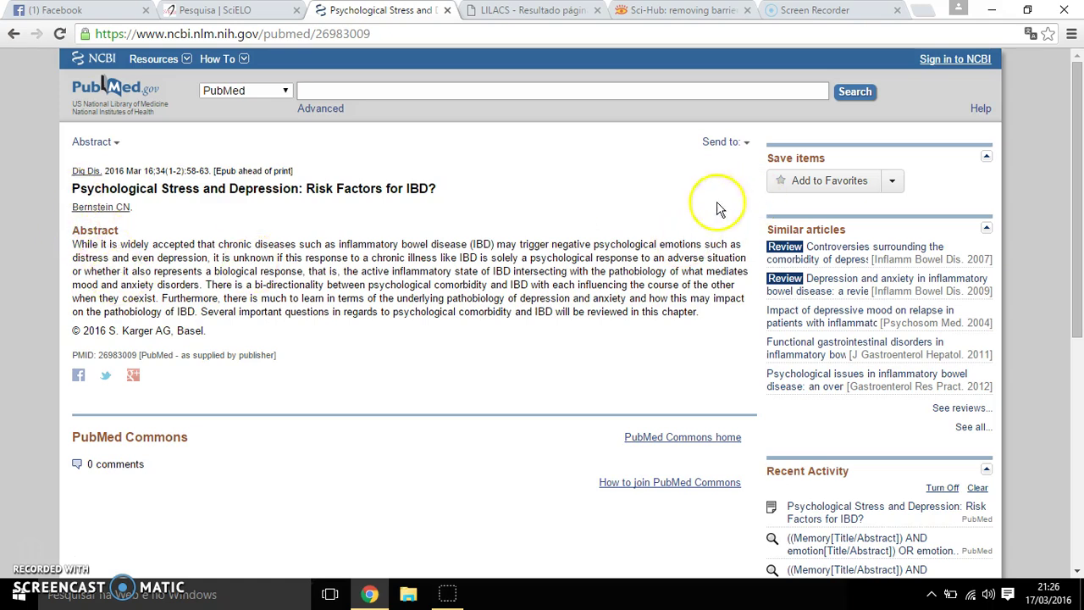
Step: Copy the full article title "Psychological Stress and Depression: Risk Factors for IBD?" from its PubMed record
left_click(658, 12)
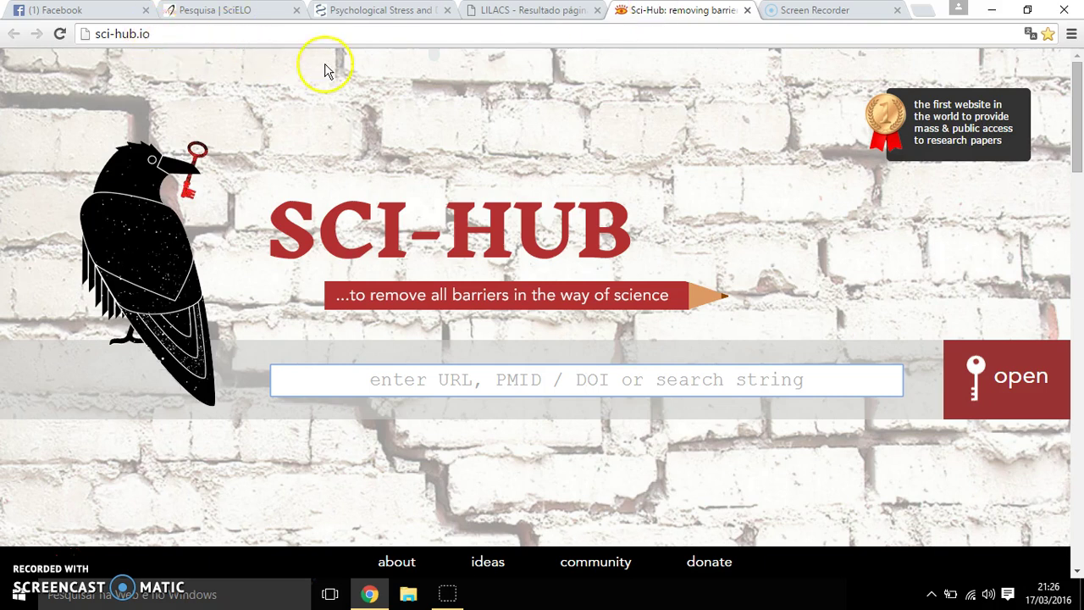
left_click(520, 10)
key("ctrl+shift+Tab")
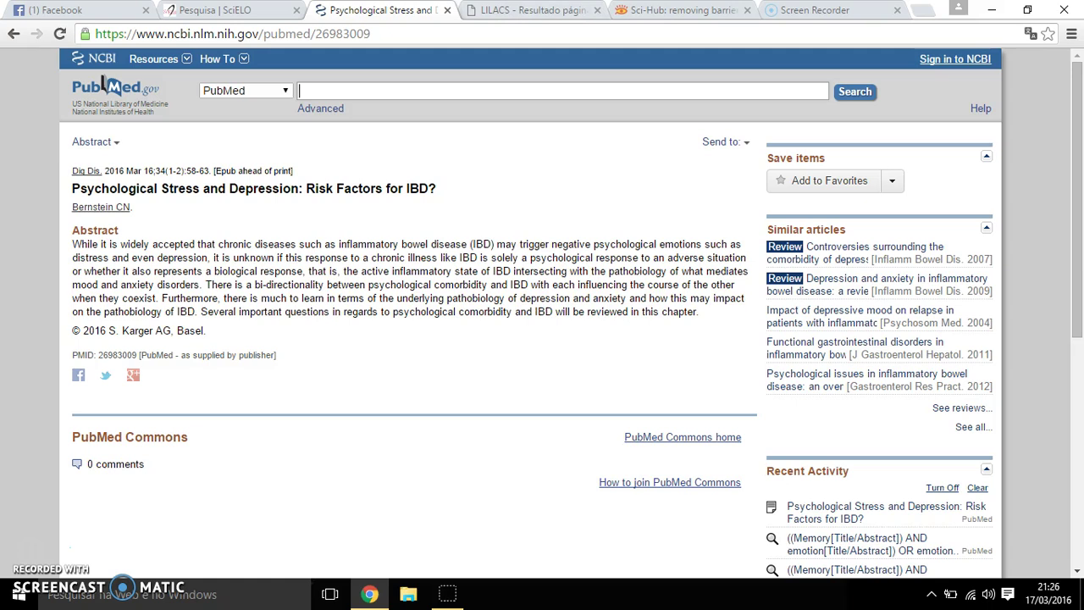
left_click_drag(438, 191, 75, 190)
key("ctrl+c")
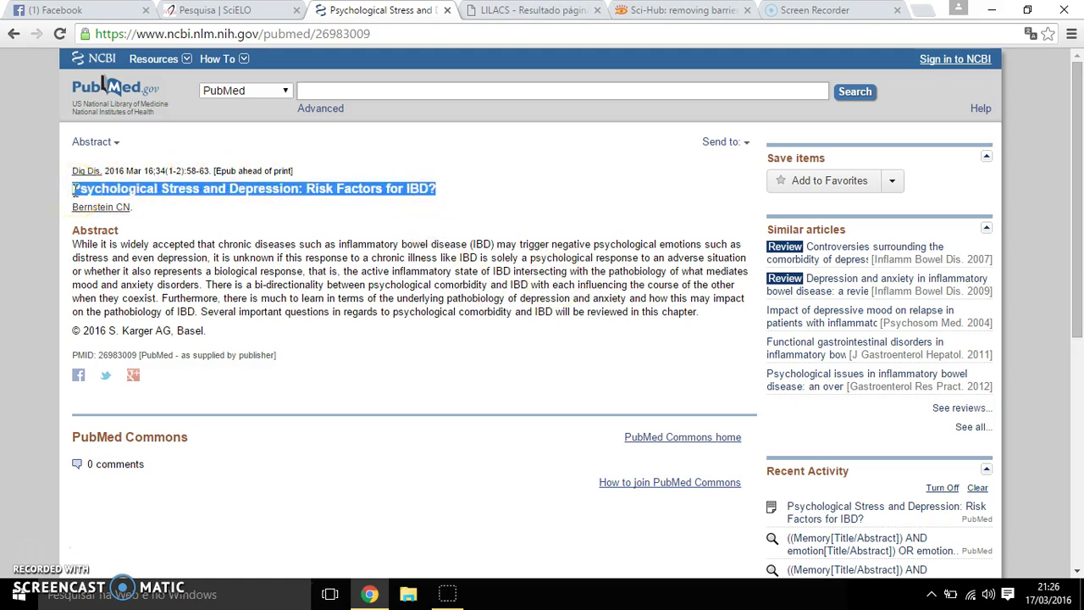
Step: Search Sci-Hub for the full text using the copied article title
left_click(658, 15)
left_click(461, 377)
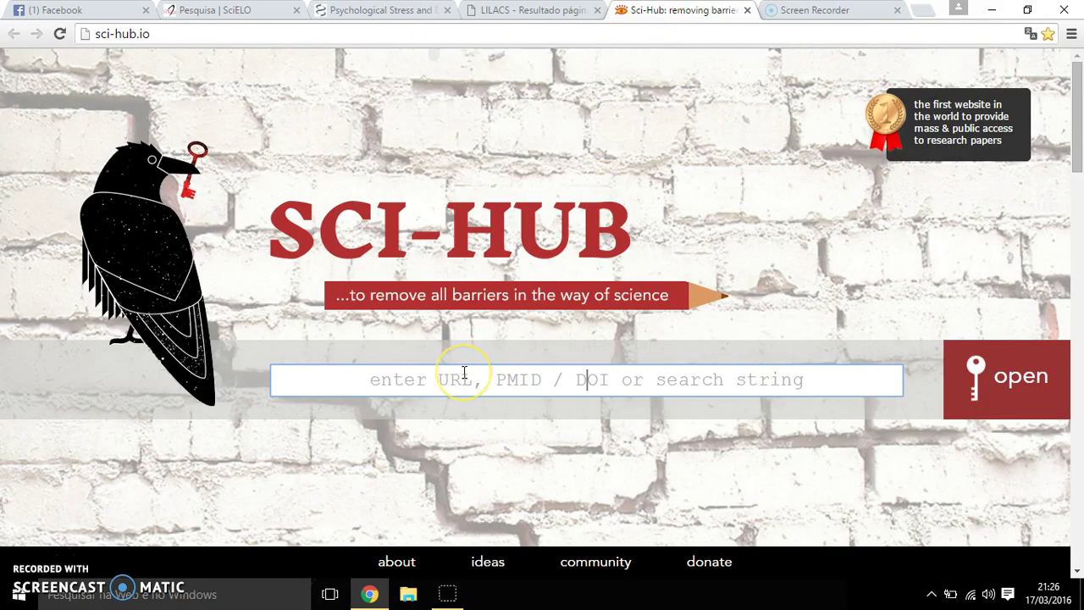
key("ctrl+v")
key("Return")
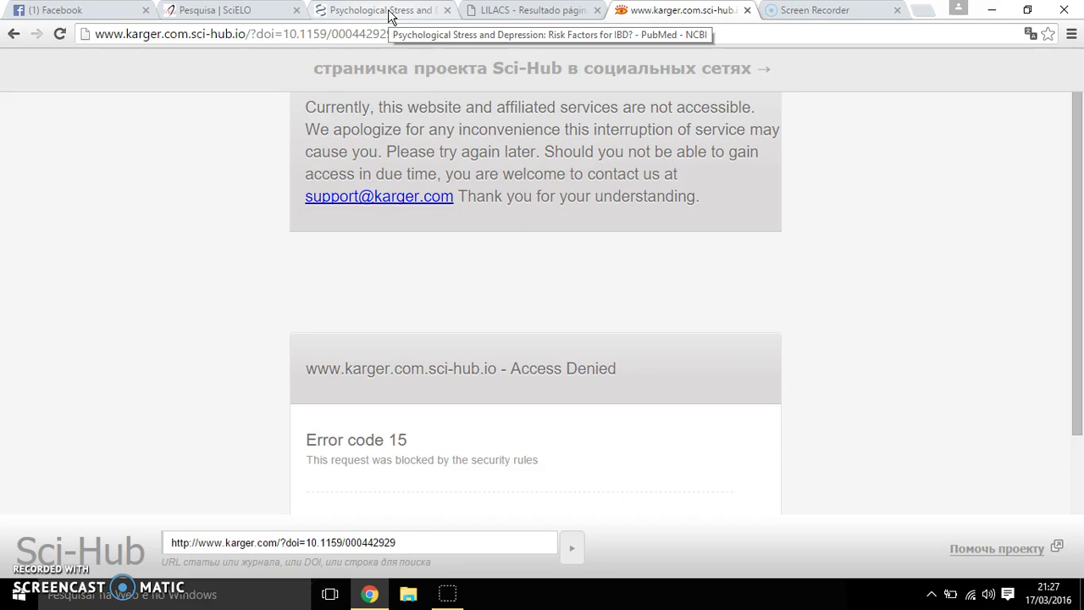
left_click_drag(1080, 150, 1082, 102)
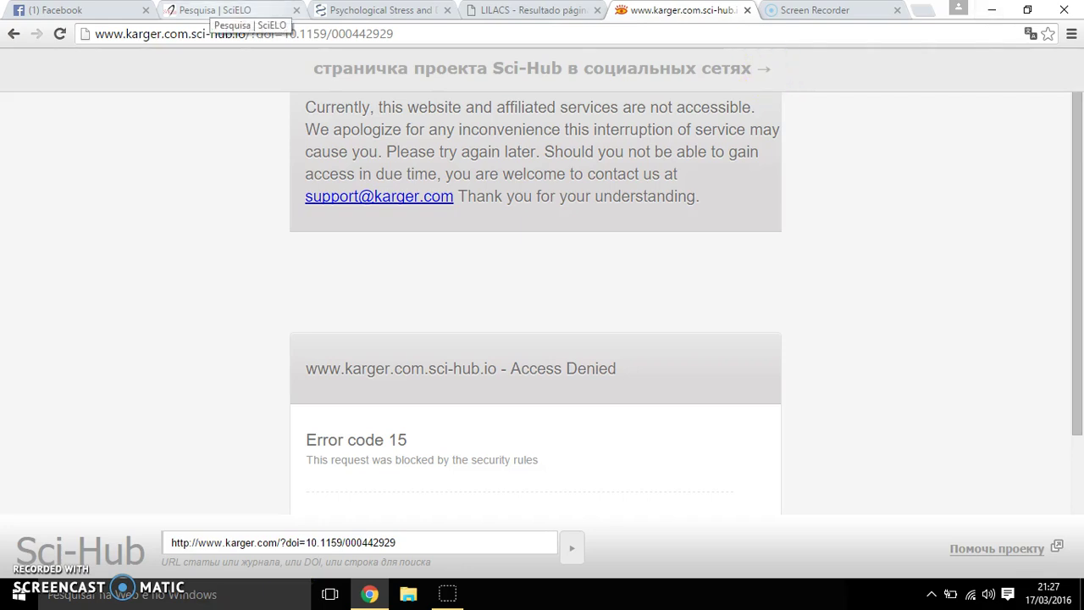
Step: Review the article's PubMed abstract and its Sci-Hub page again, and return to the LILACS search results
left_click(345, 10)
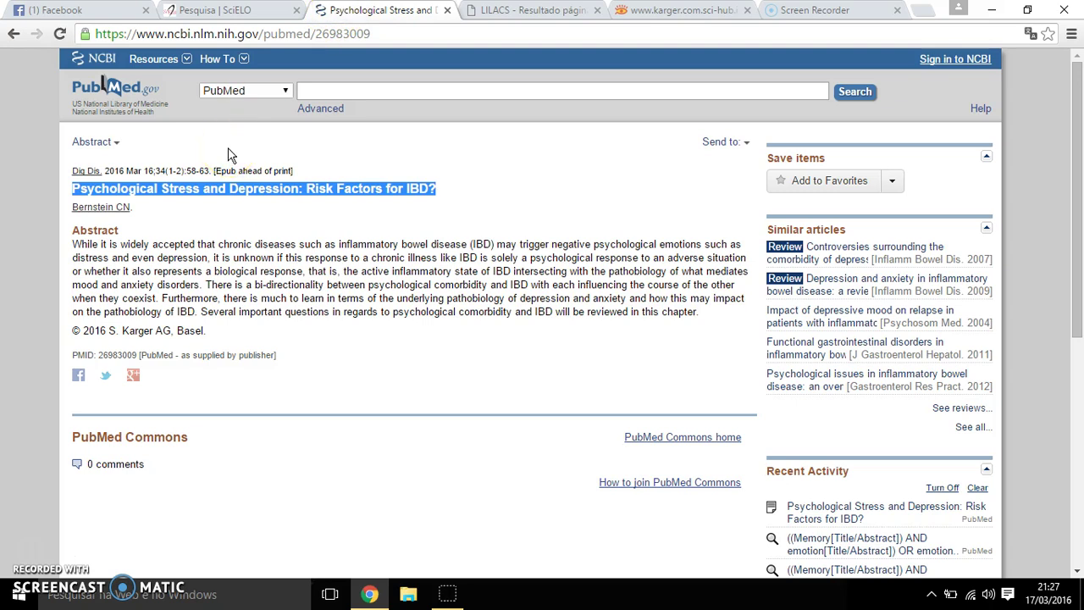
left_click(271, 252)
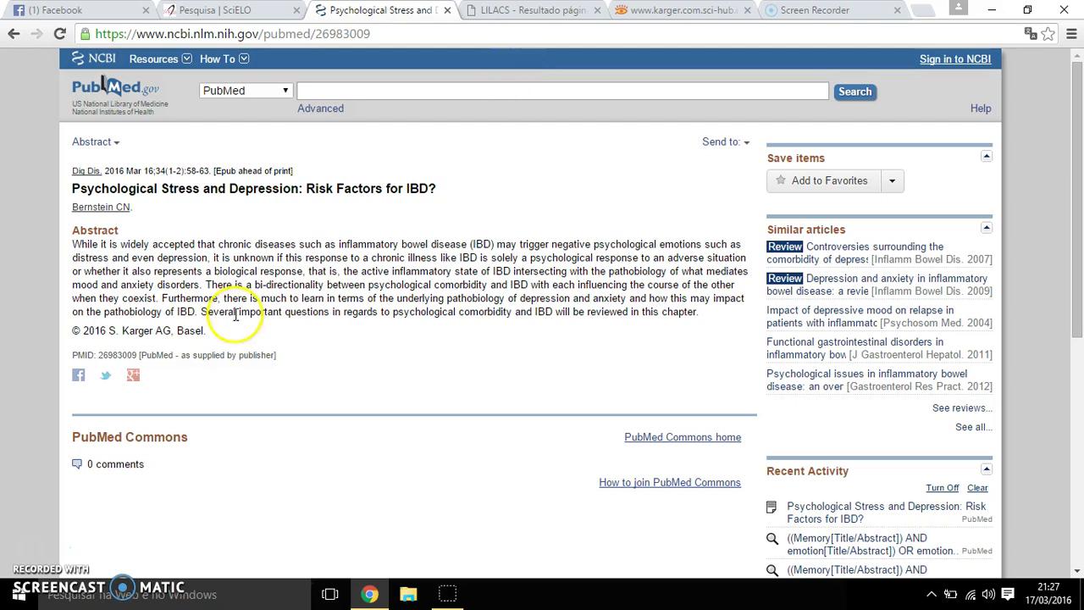
double_click(277, 192)
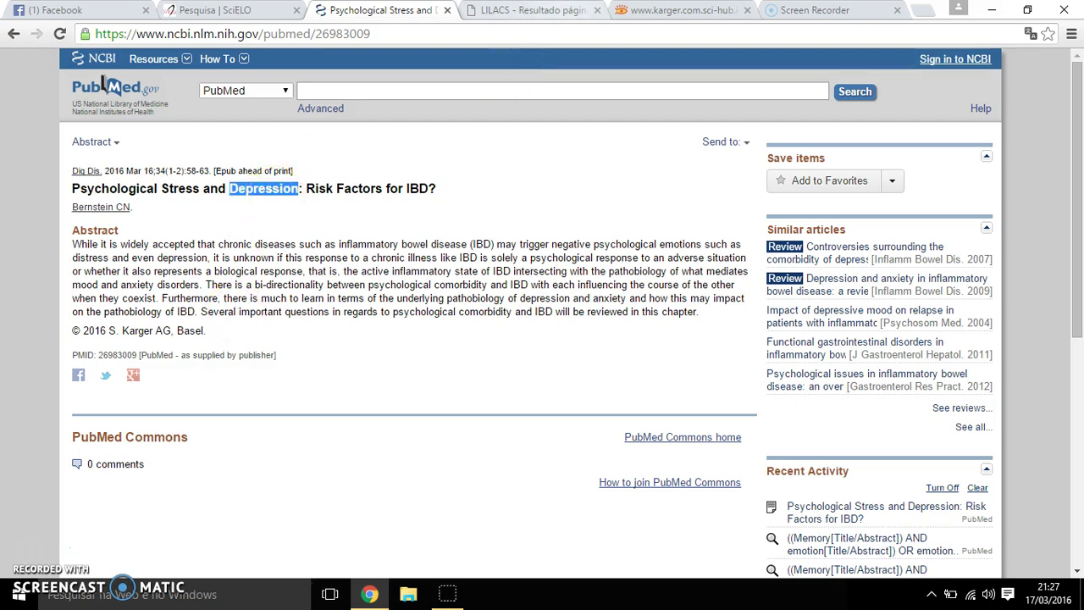
left_click(637, 10)
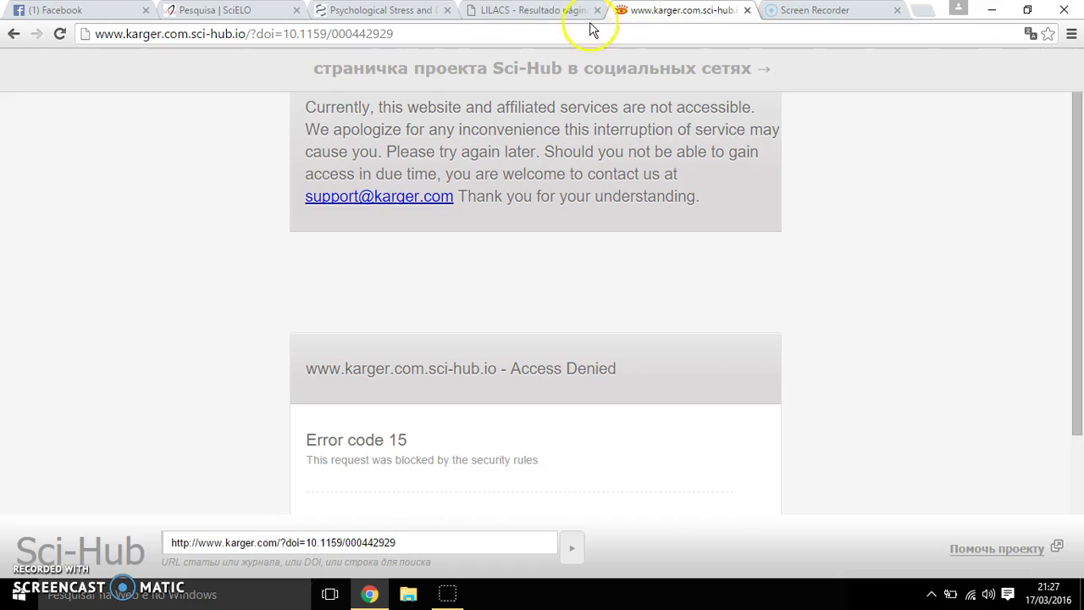
left_click(343, 12)
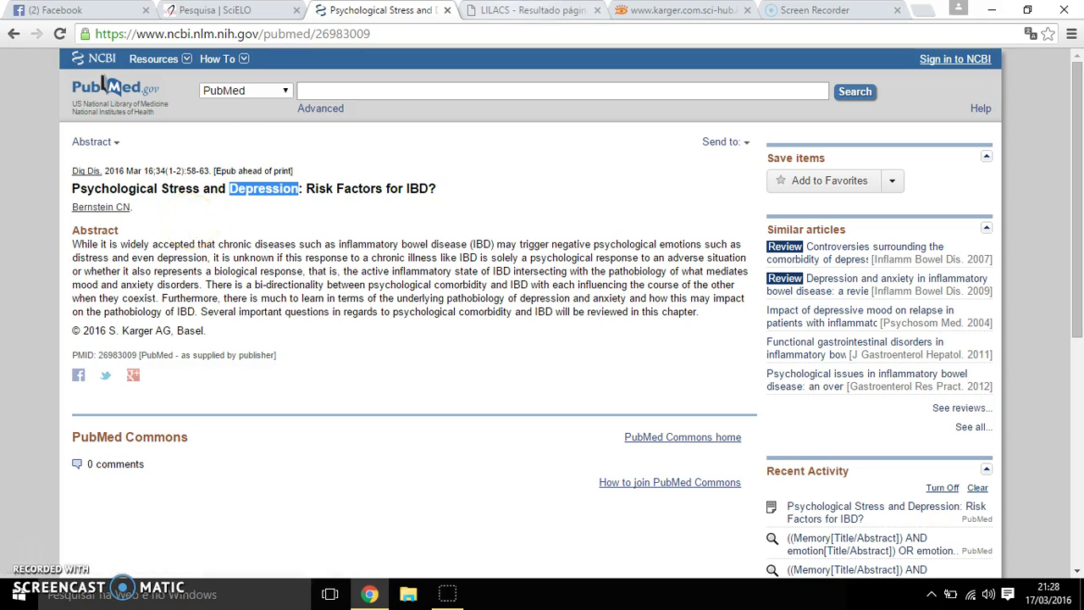
key("ctrl+Tab")
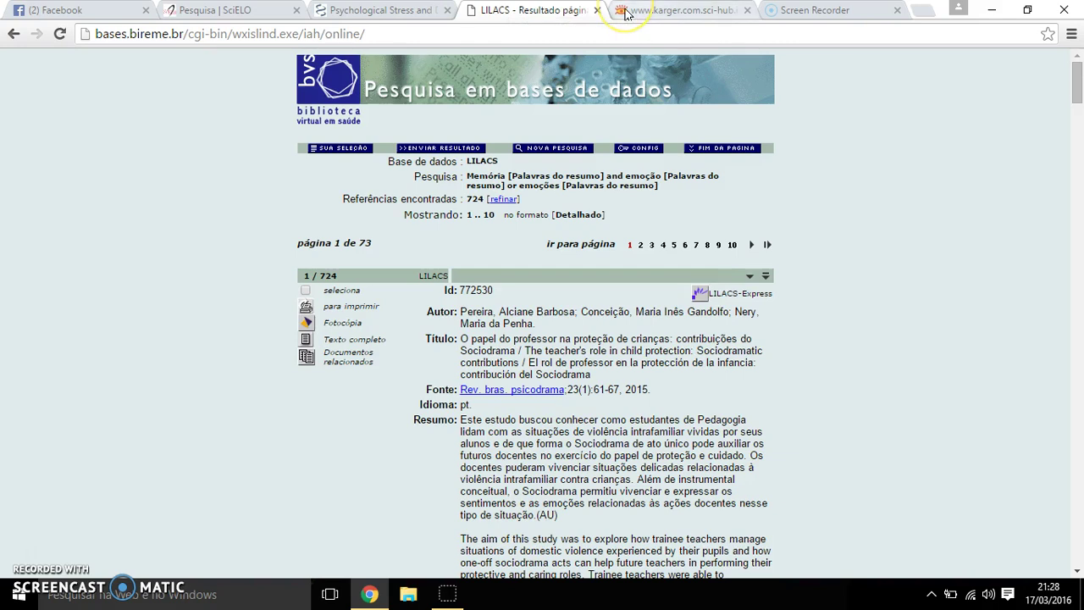
key("ctrl+Tab")
key("ctrl+shift+Tab")
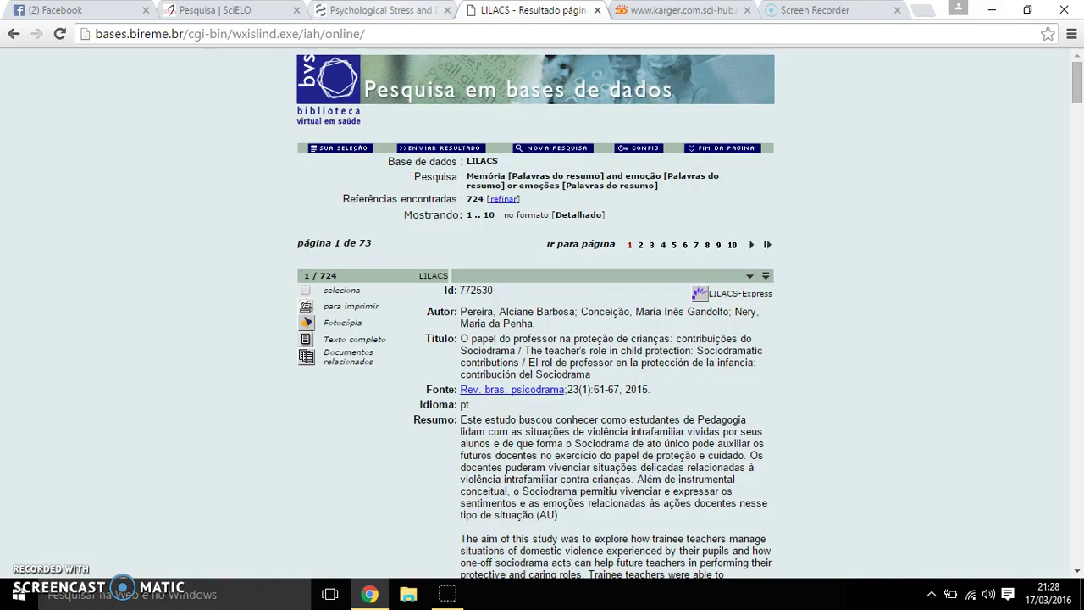
key("ctrl+shift+Tab")
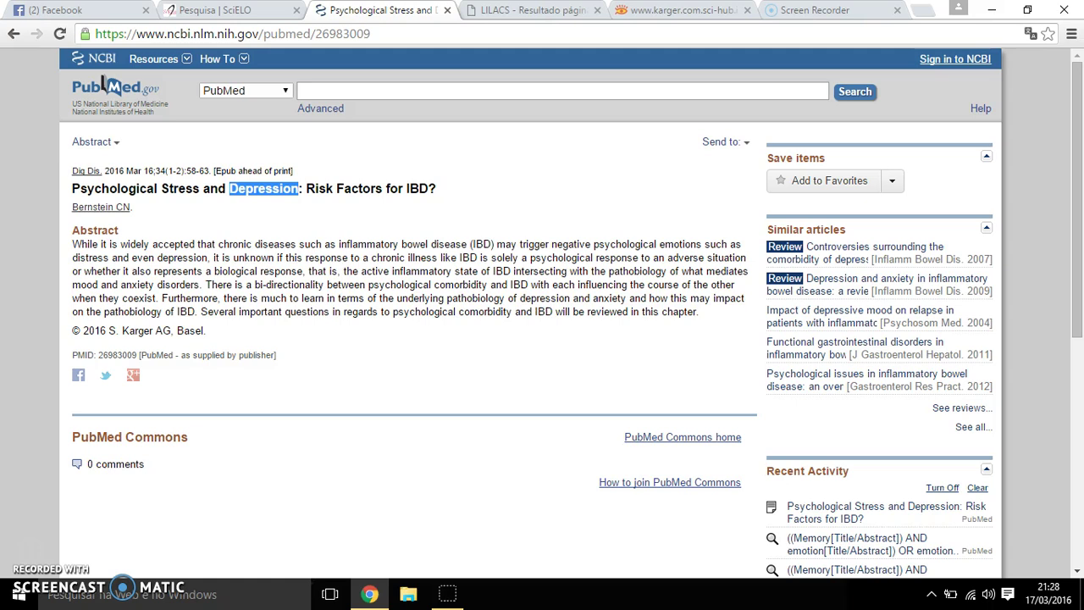
left_click(485, 12)
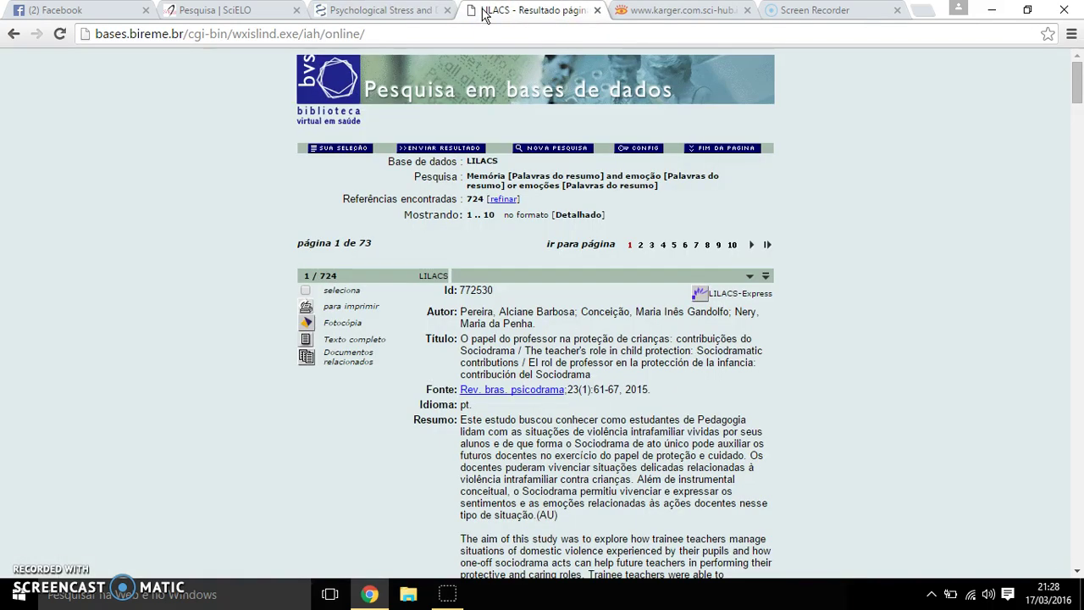